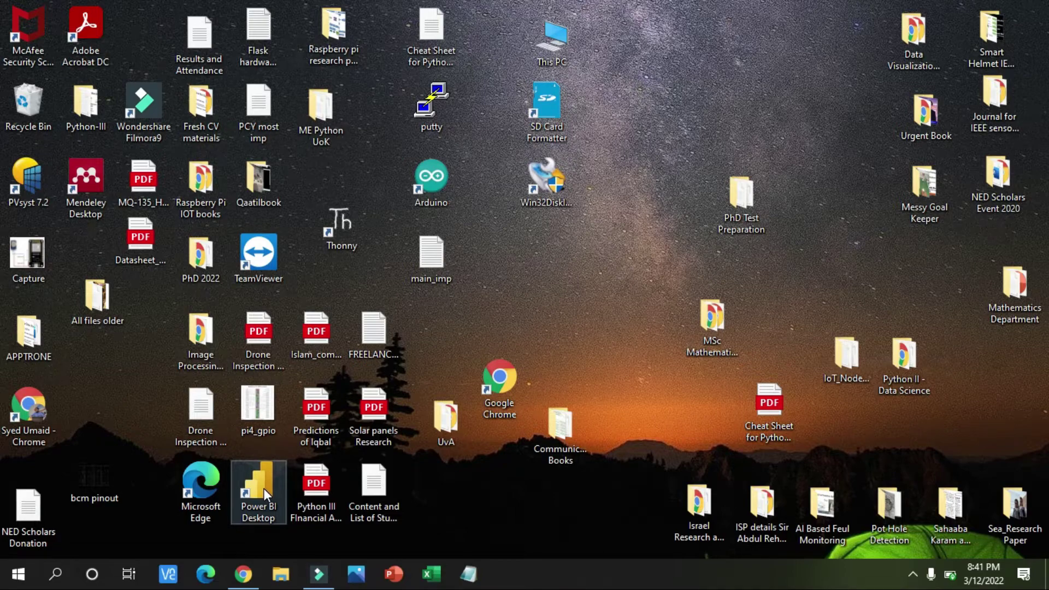
# Launch Power BI Desktop from the desktop
pyautogui.doubleClick(264, 489)
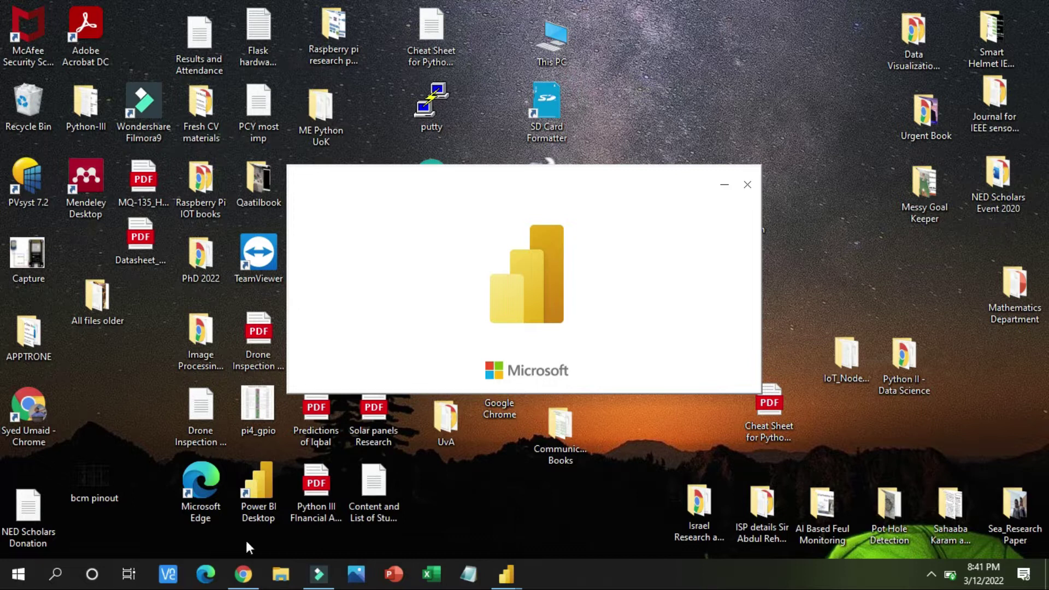
# Switch to Chrome and open the dataset author's profile page on github.com
pyautogui.click(243, 574)
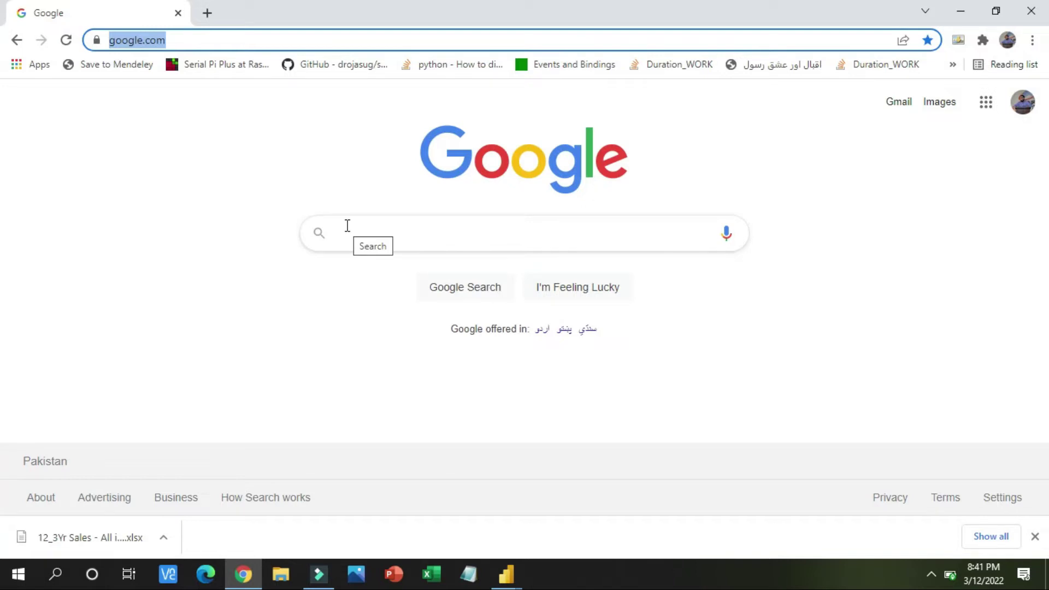
pyautogui.write('git')
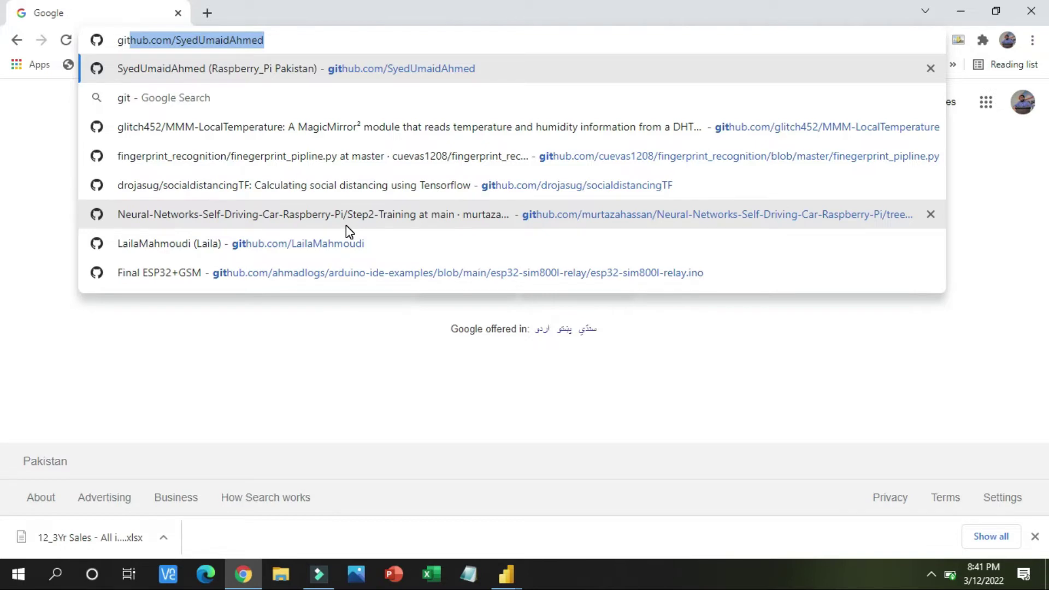
pyautogui.write('t')
pyautogui.press('BackSpace')
pyautogui.write('h')
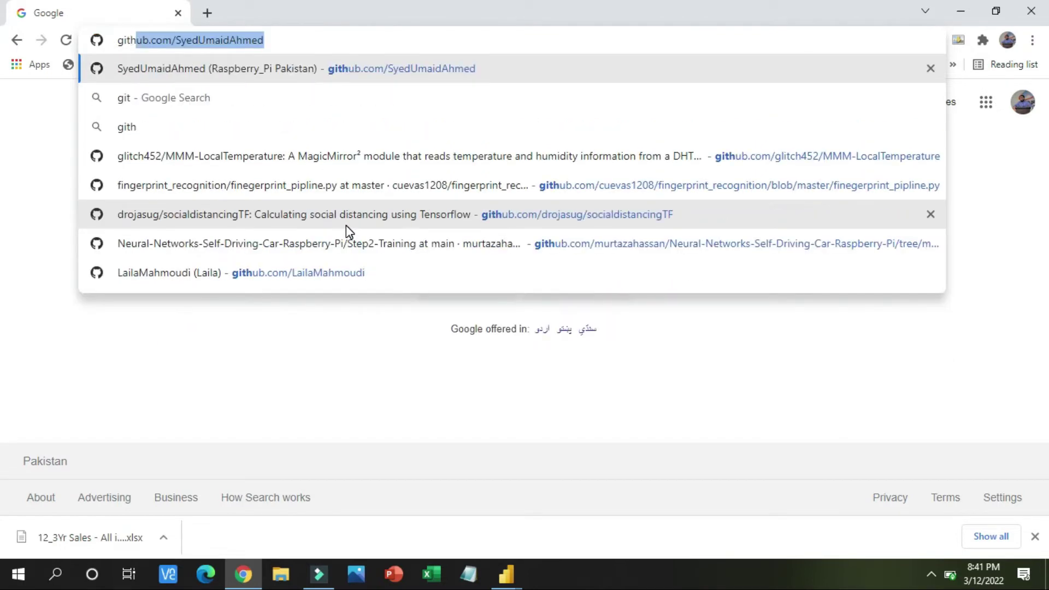
pyautogui.write('ub.com')
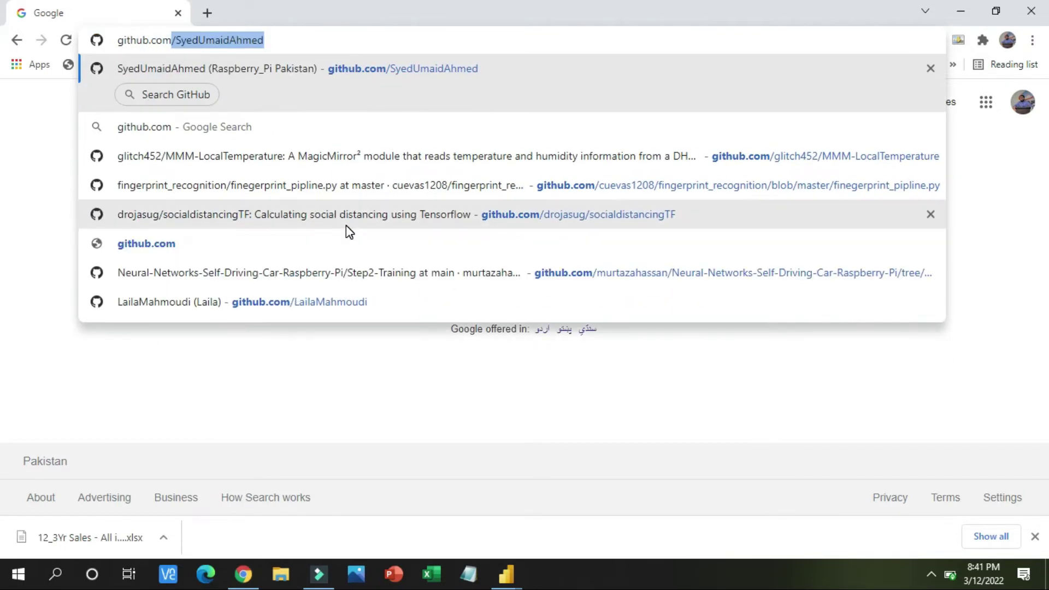
pyautogui.write('/')
pyautogui.press('BackSpace')
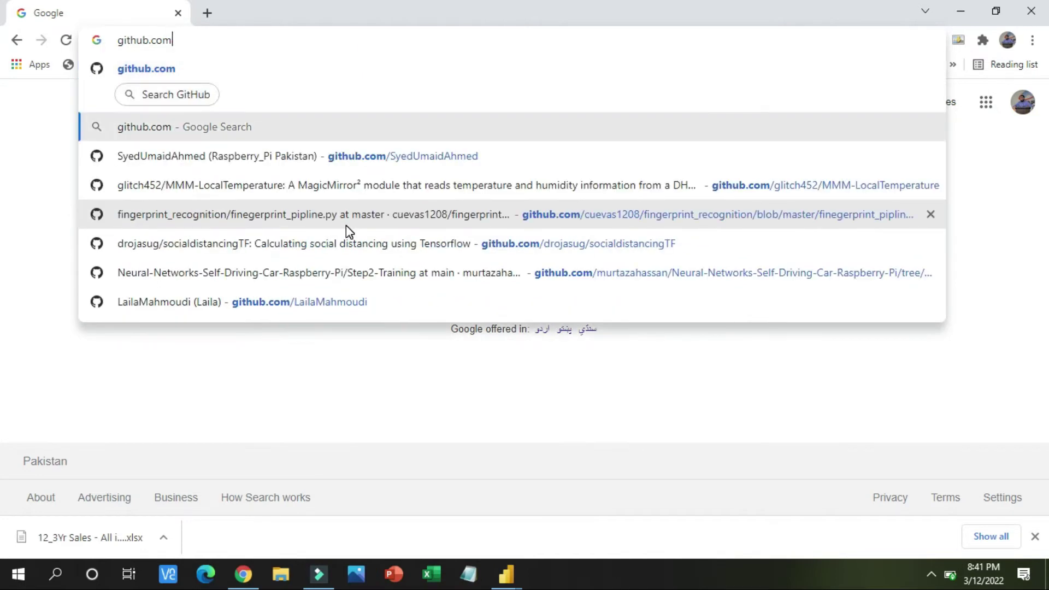
pyautogui.press('Down')
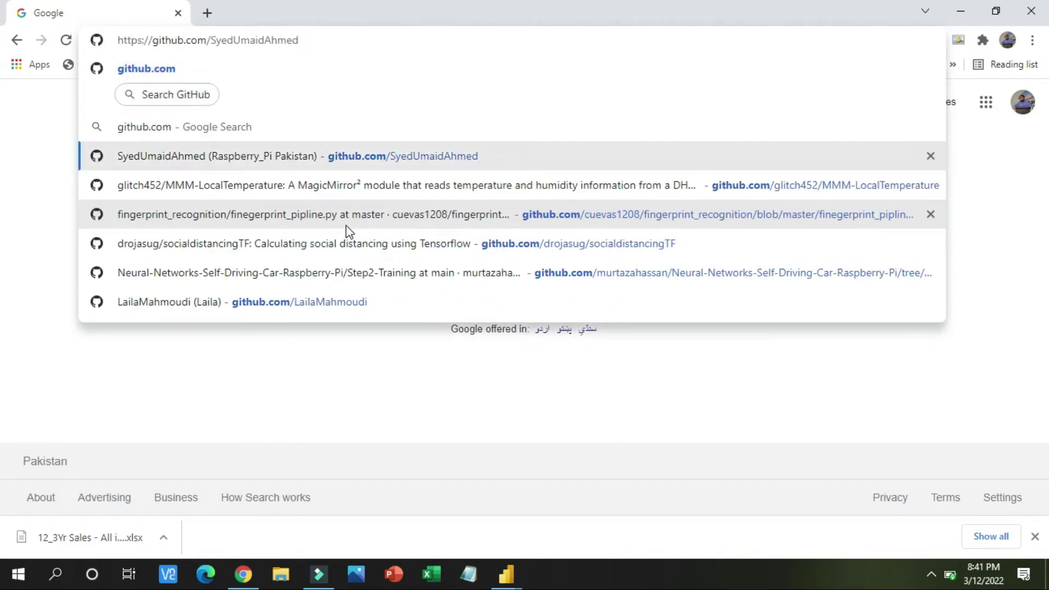
pyautogui.click(413, 161)
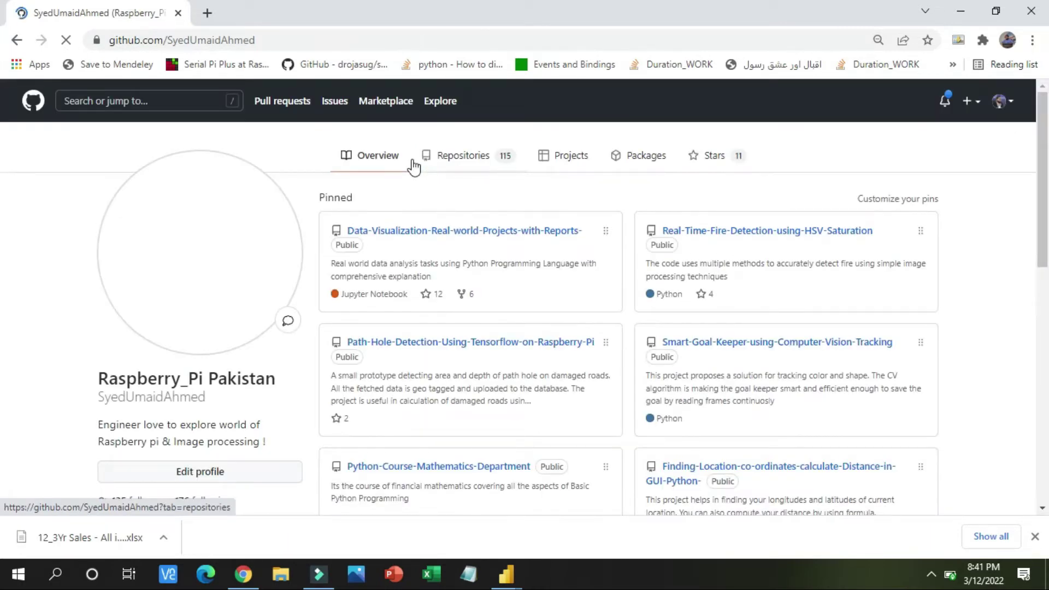
# Open the Power-BI-Datasets-for-Analysis-and-Visualization repository from the author's repositories and download it as a ZIP
pyautogui.click(475, 164)
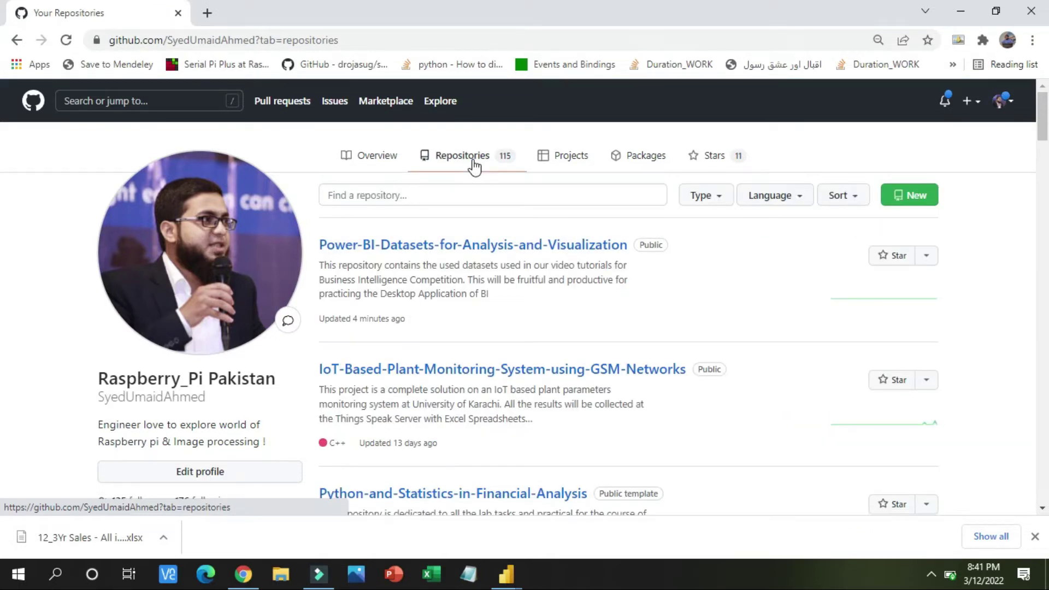
pyautogui.click(484, 257)
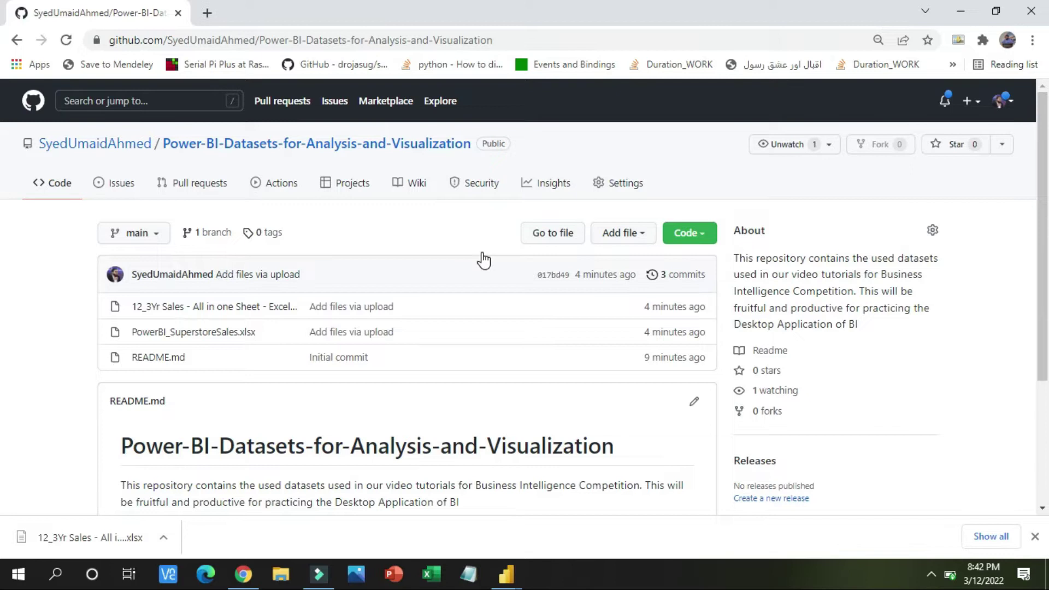
pyautogui.click(708, 240)
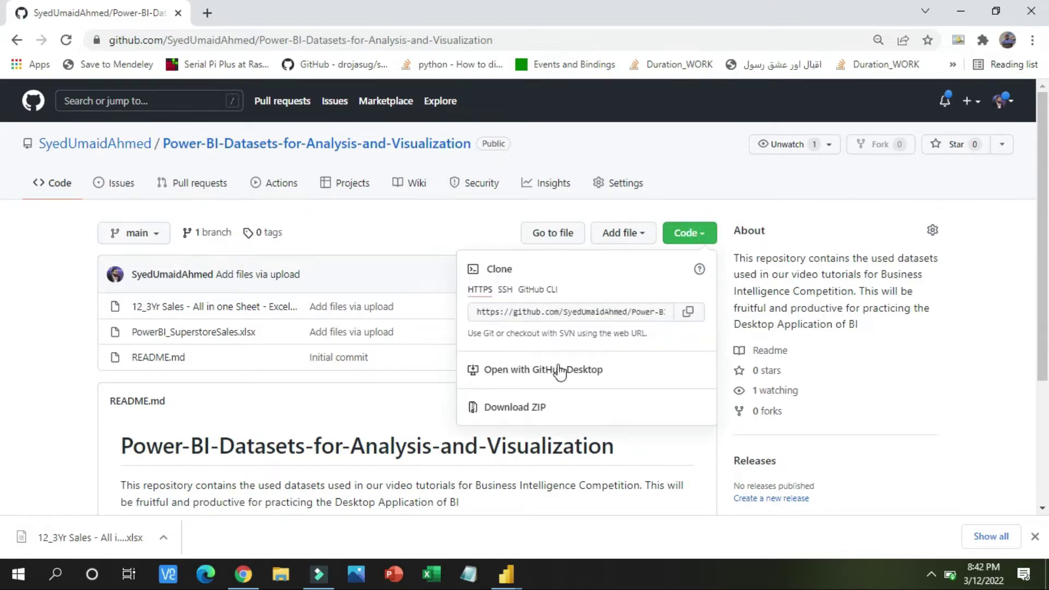
pyautogui.click(537, 410)
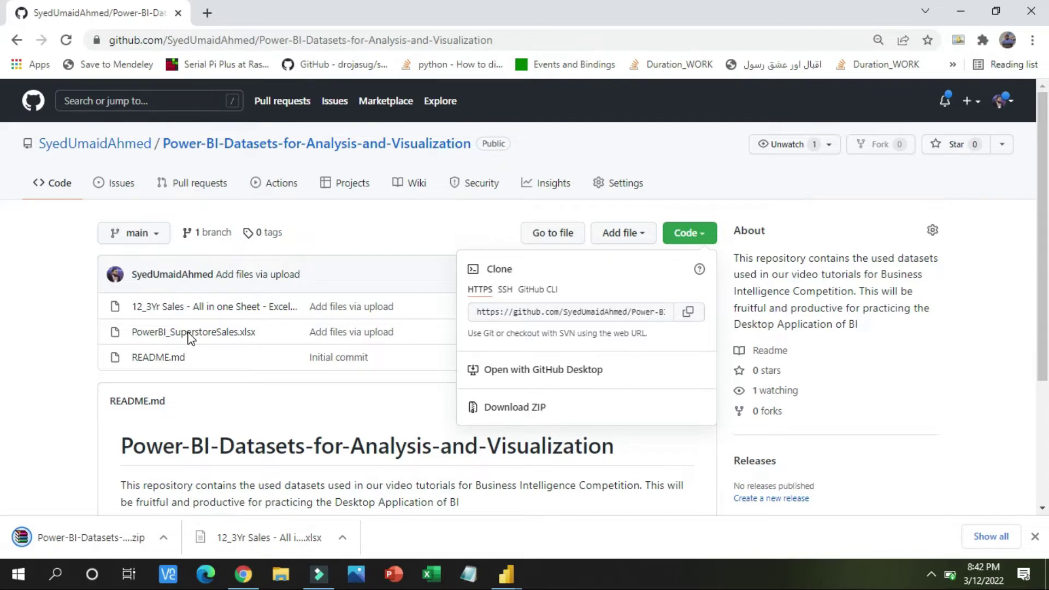
pyautogui.click(77, 378)
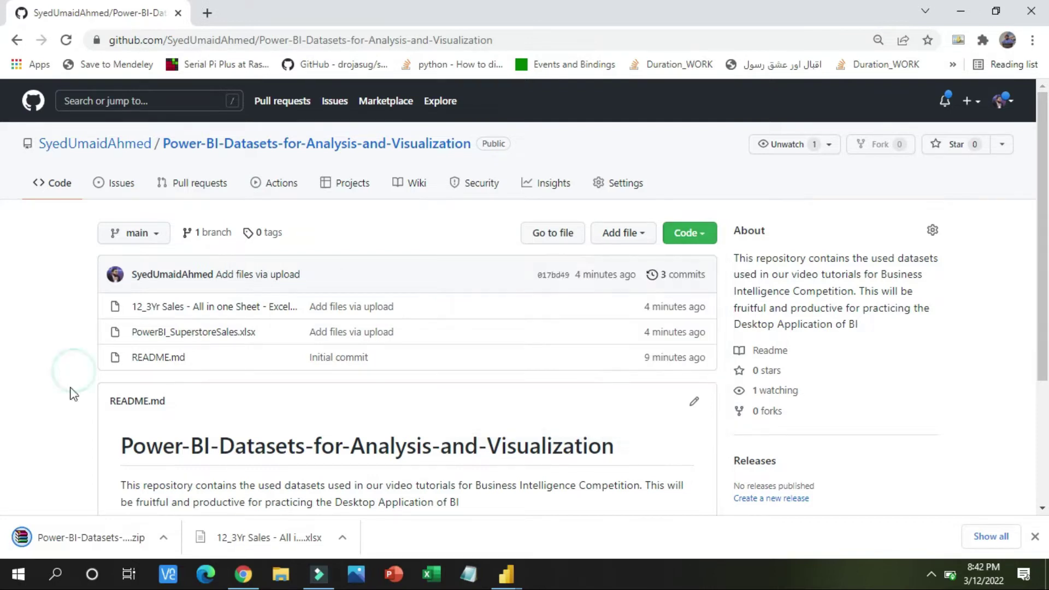
pyautogui.click(165, 540)
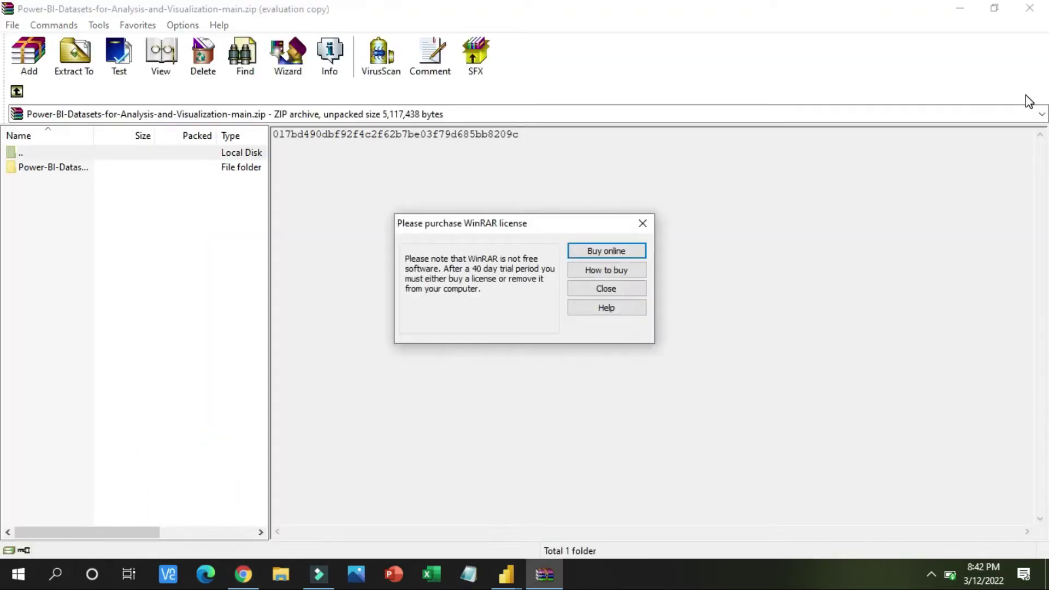
pyautogui.click(613, 289)
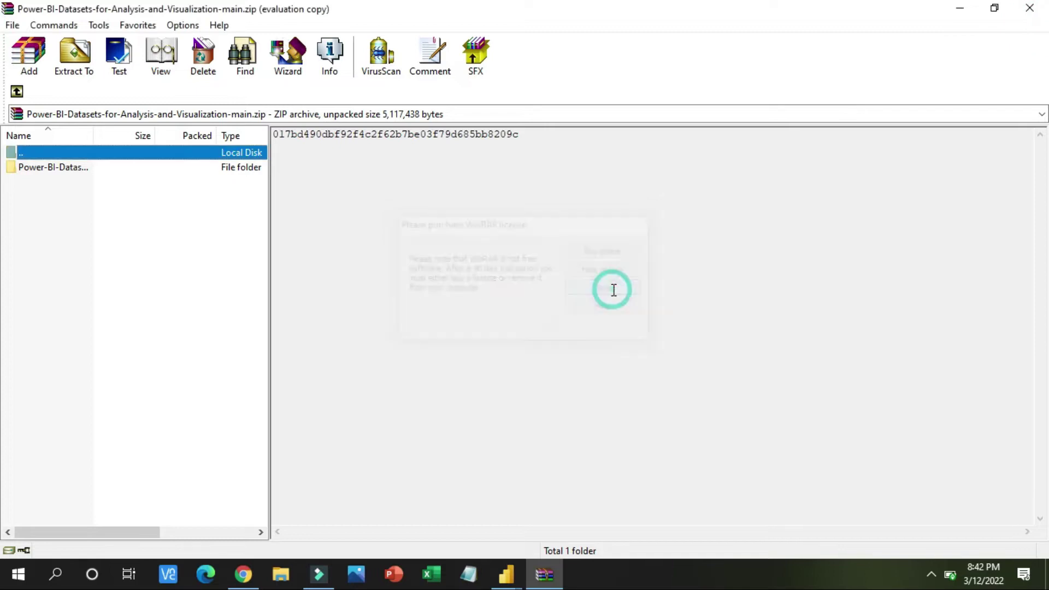
pyautogui.click(1030, 8)
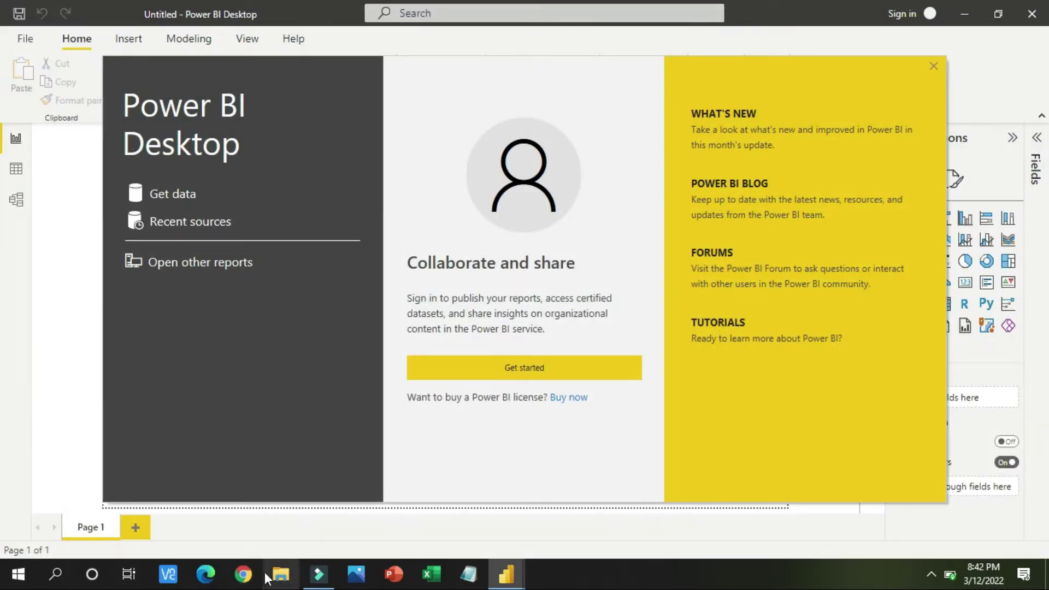
# In File Explorer, extract the Power-BI-Datasets-for-Analysis-and-Visualization-main archive directly into the Downloads folder
pyautogui.click(265, 578)
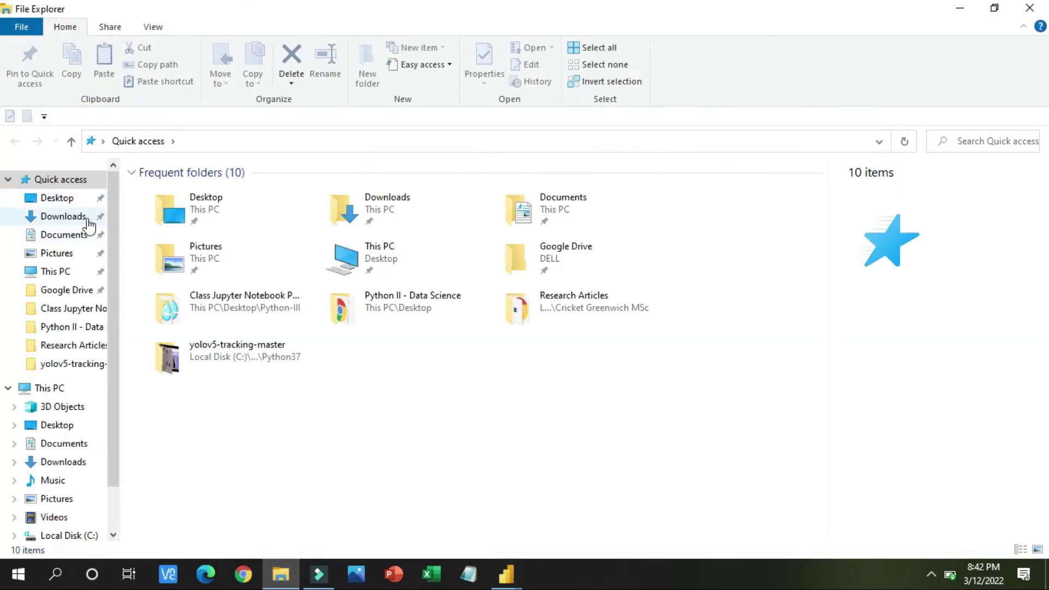
pyautogui.click(85, 217)
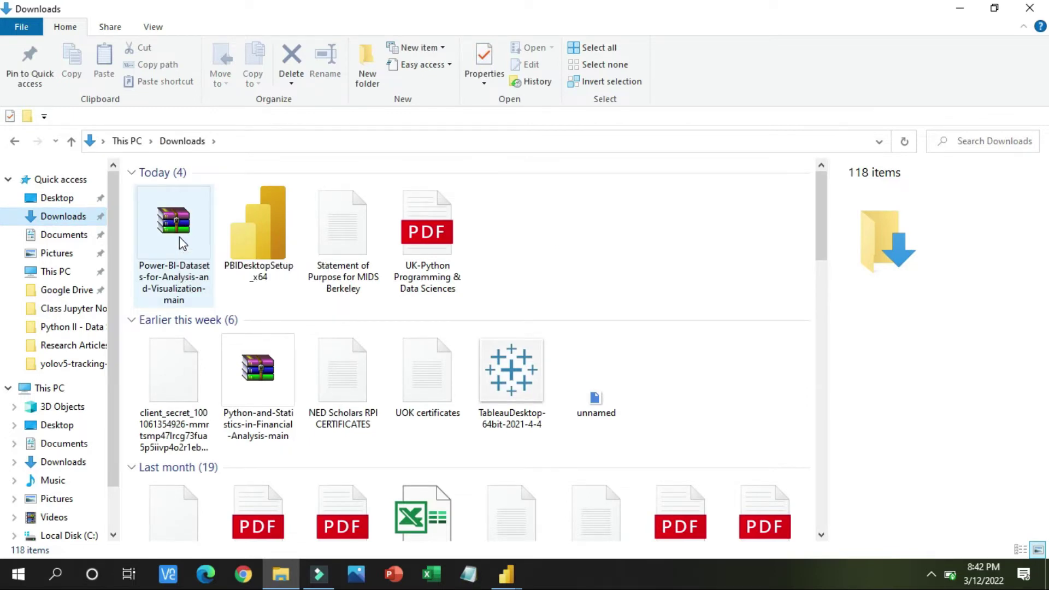
pyautogui.click(179, 238)
pyautogui.rightClick(179, 237)
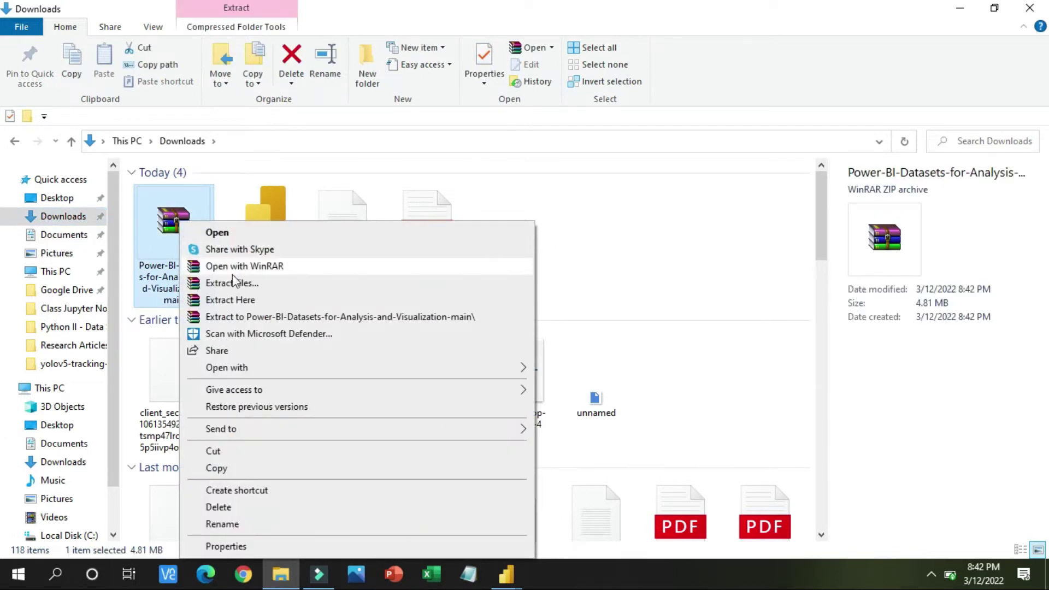
pyautogui.click(243, 302)
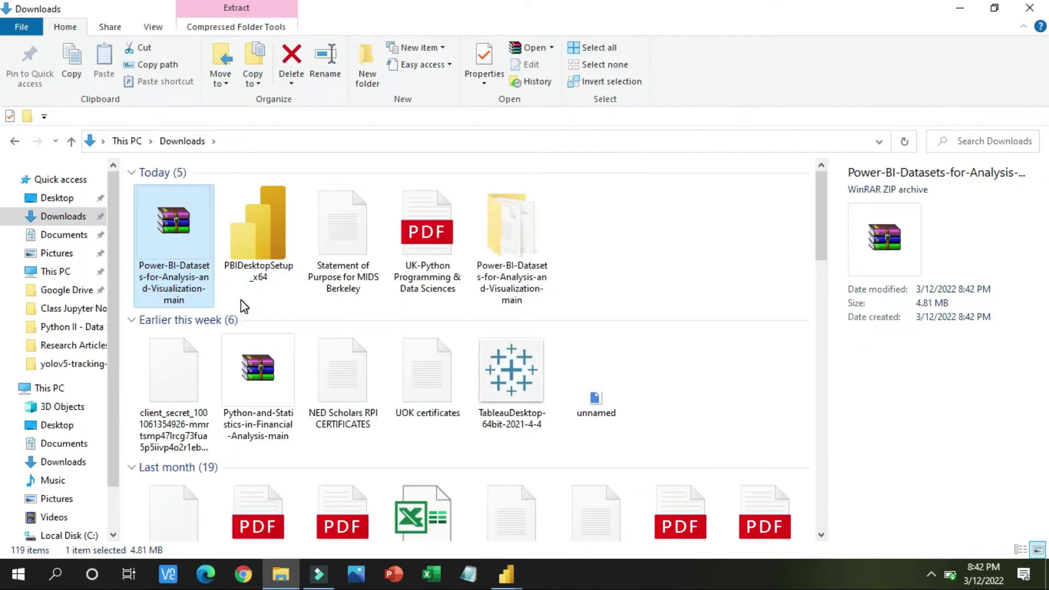
# Look through the extracted Power-BI-Datasets-for-Analysis-and-Visualization-main folder, check the PowerBI_SuperstoreSales file's details, and close File Explorer
pyautogui.doubleClick(516, 241)
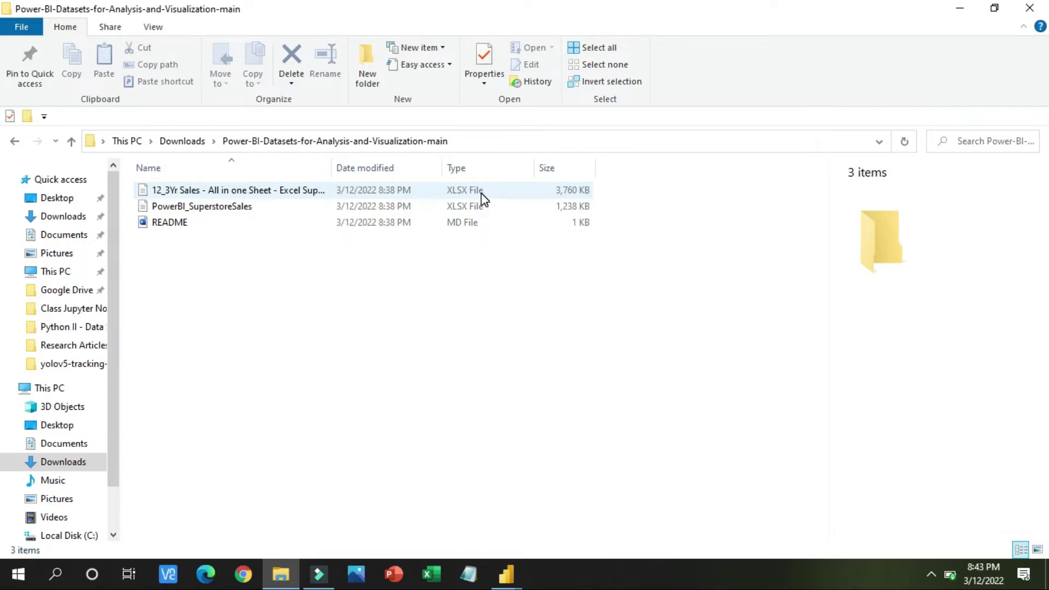
pyautogui.click(277, 210)
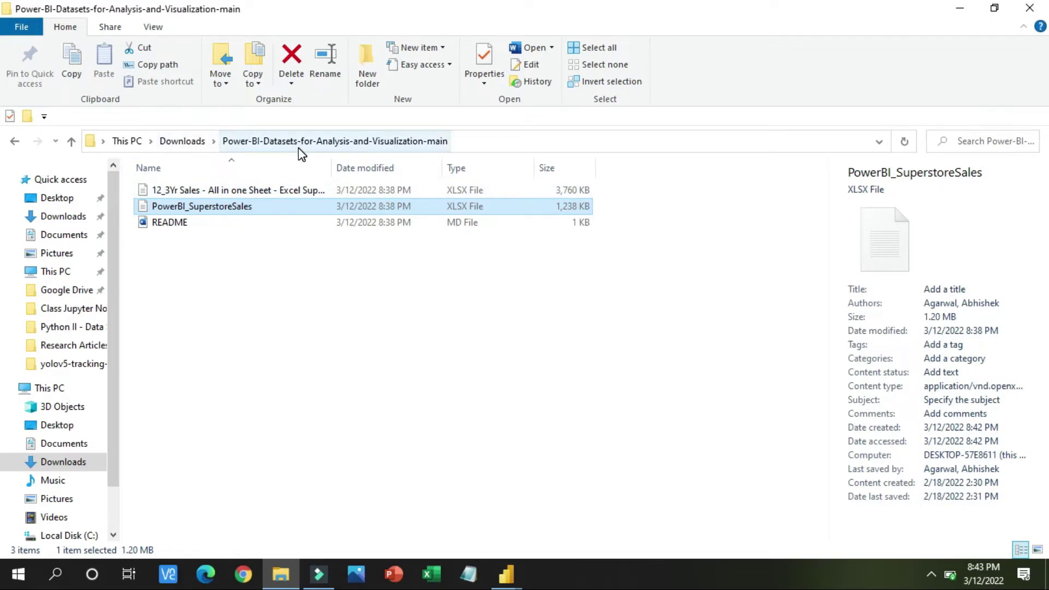
pyautogui.click(1029, 8)
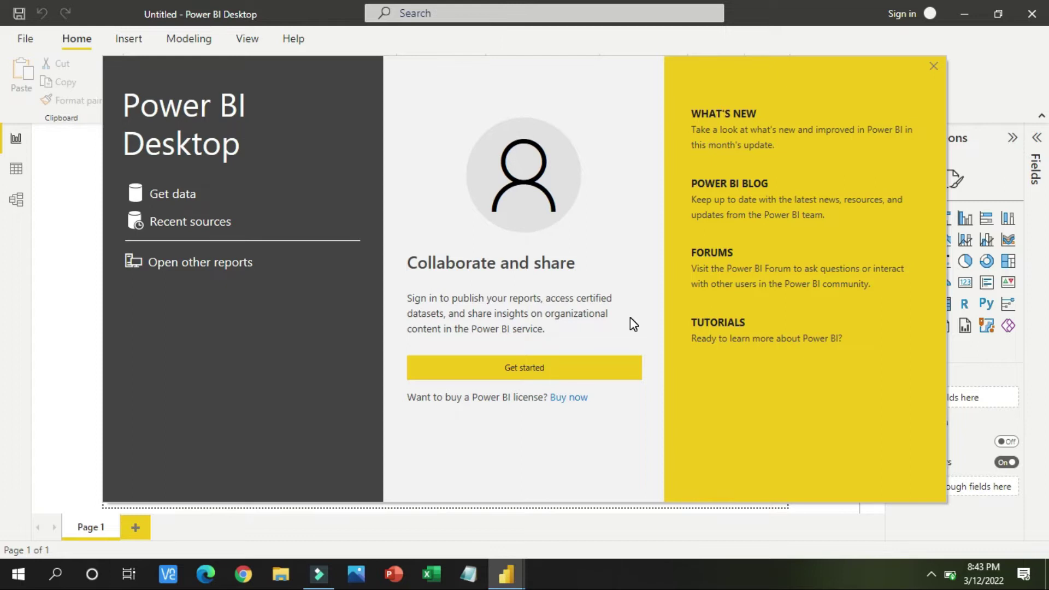
# Dismiss the Power BI Desktop start screen and the following pop-up to reach the blank report
pyautogui.click(934, 67)
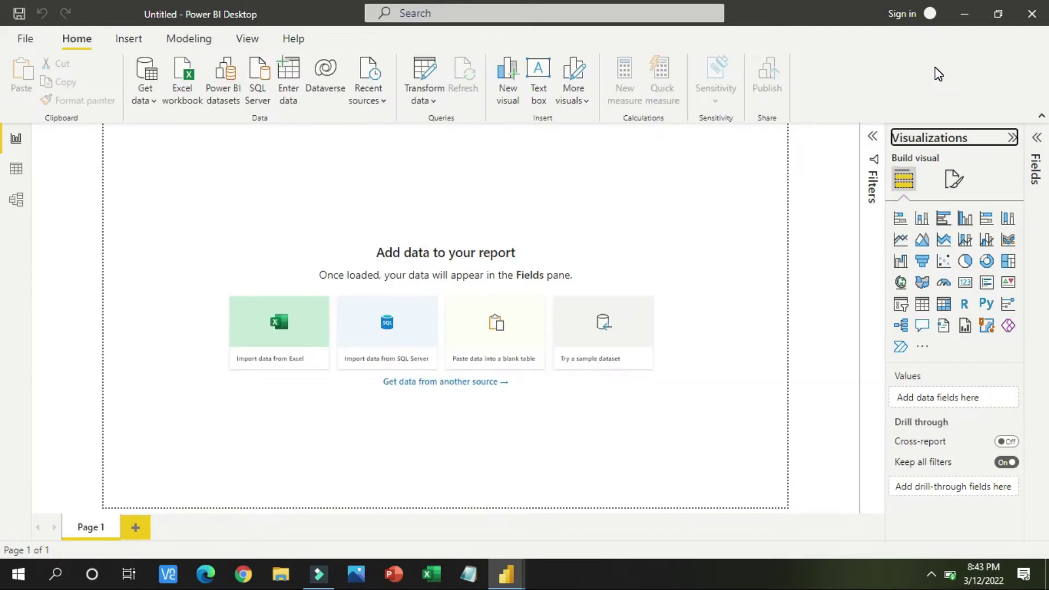
pyautogui.click(246, 39)
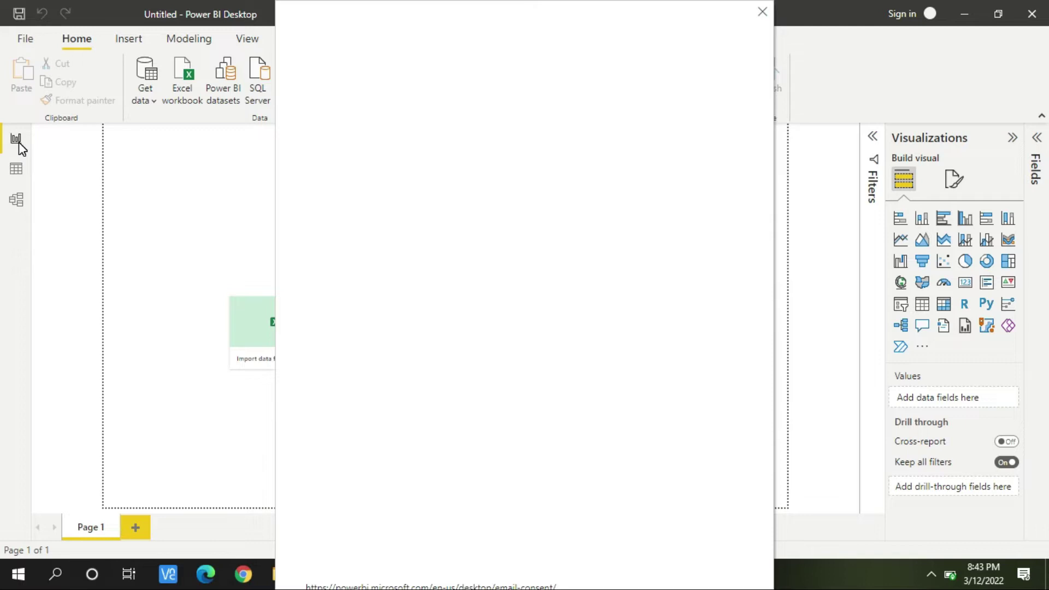
pyautogui.click(763, 12)
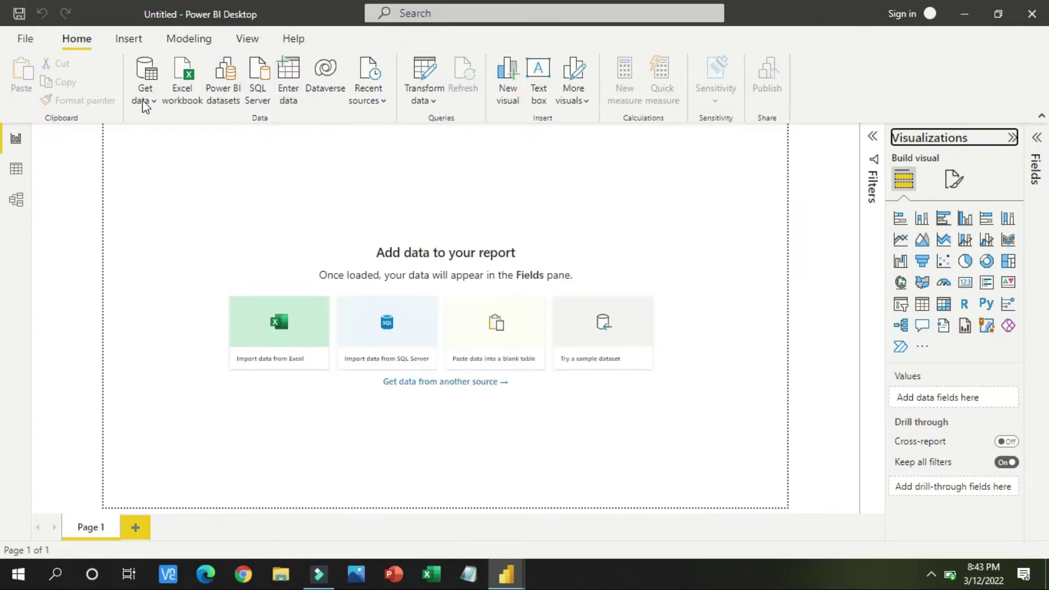
# Connect to the Excel workbook PowerBI_SuperstoreSales in the Power-BI-Datasets-for-Analysis-and-Visualization-main folder under Downloads
pyautogui.click(149, 100)
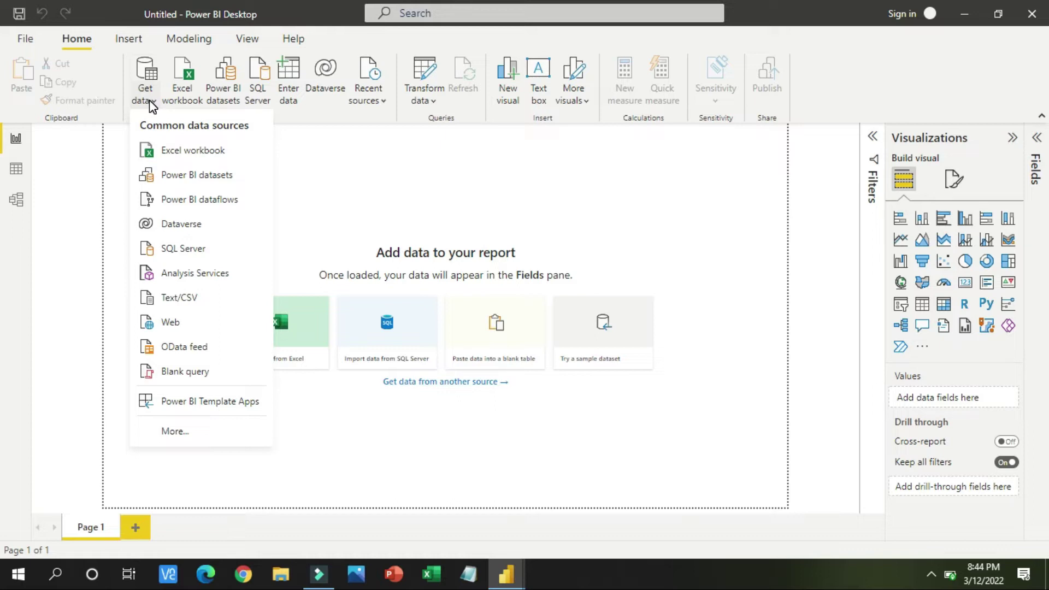
pyautogui.click(185, 159)
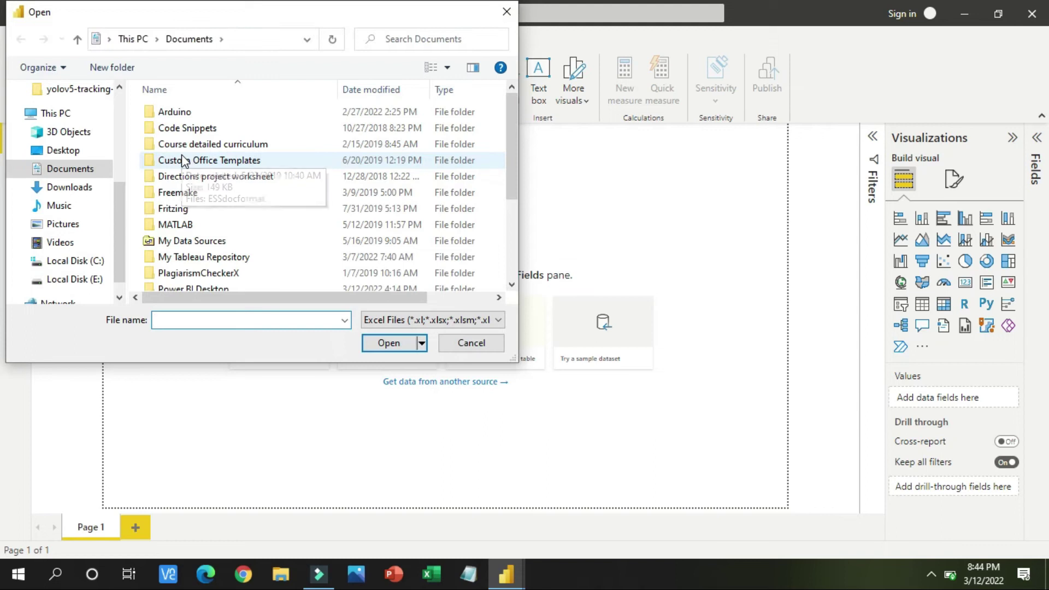
pyautogui.click(91, 191)
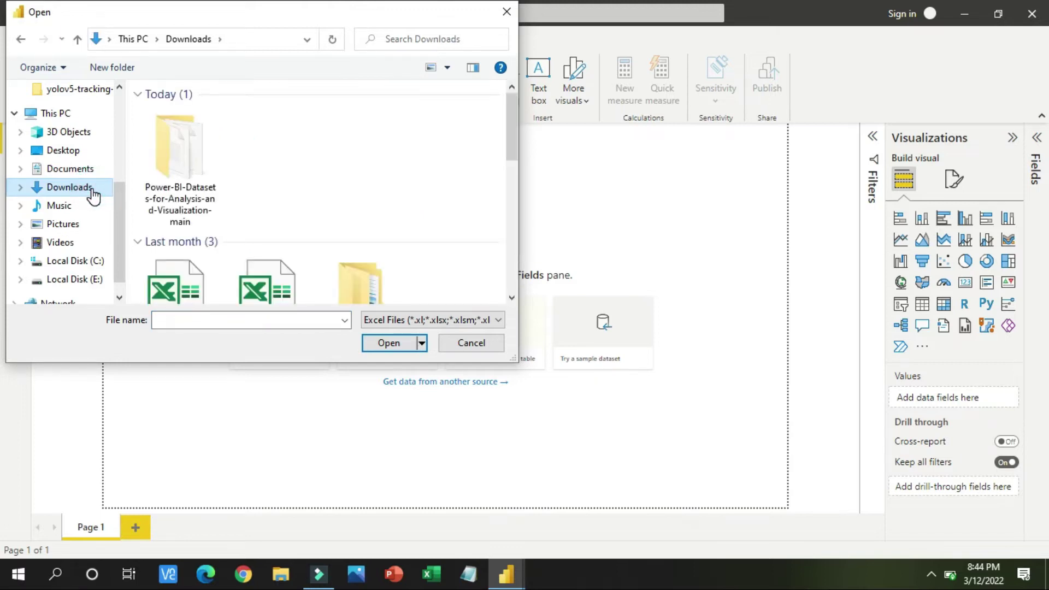
pyautogui.doubleClick(175, 192)
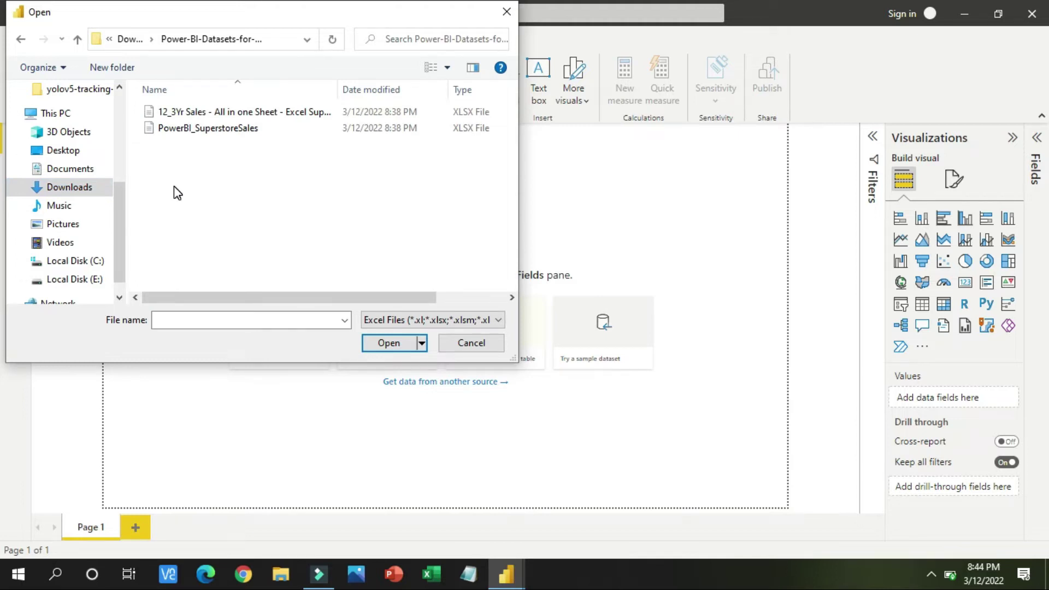
pyautogui.click(216, 131)
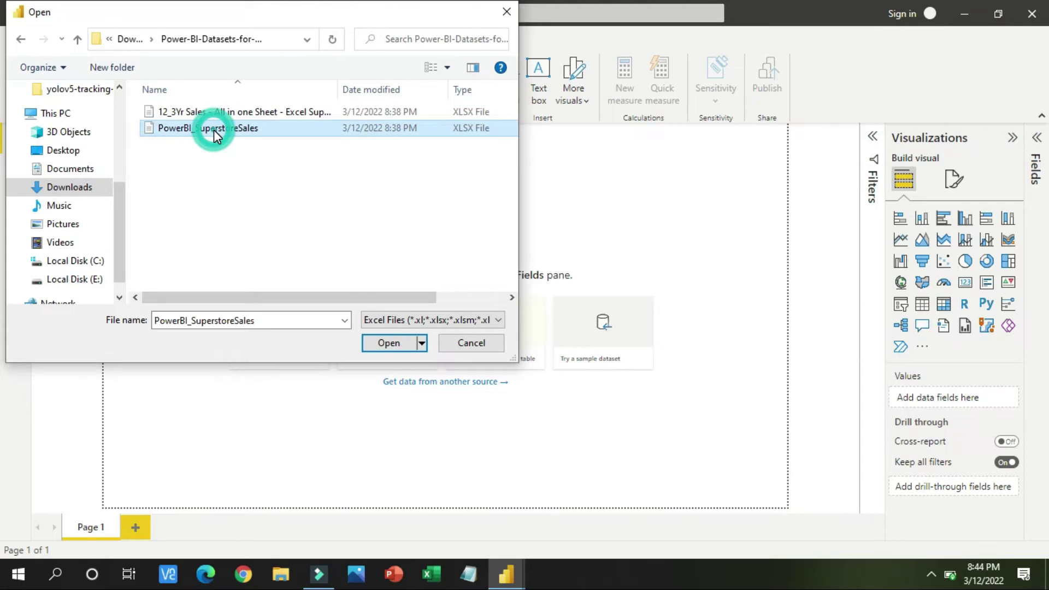
pyautogui.click(398, 343)
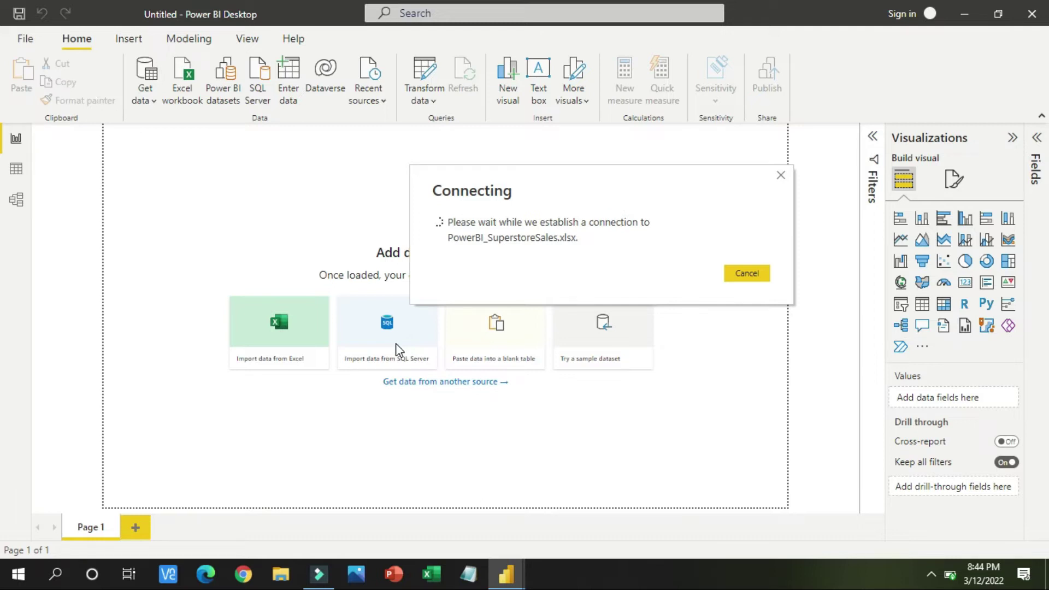
pyautogui.click(397, 349)
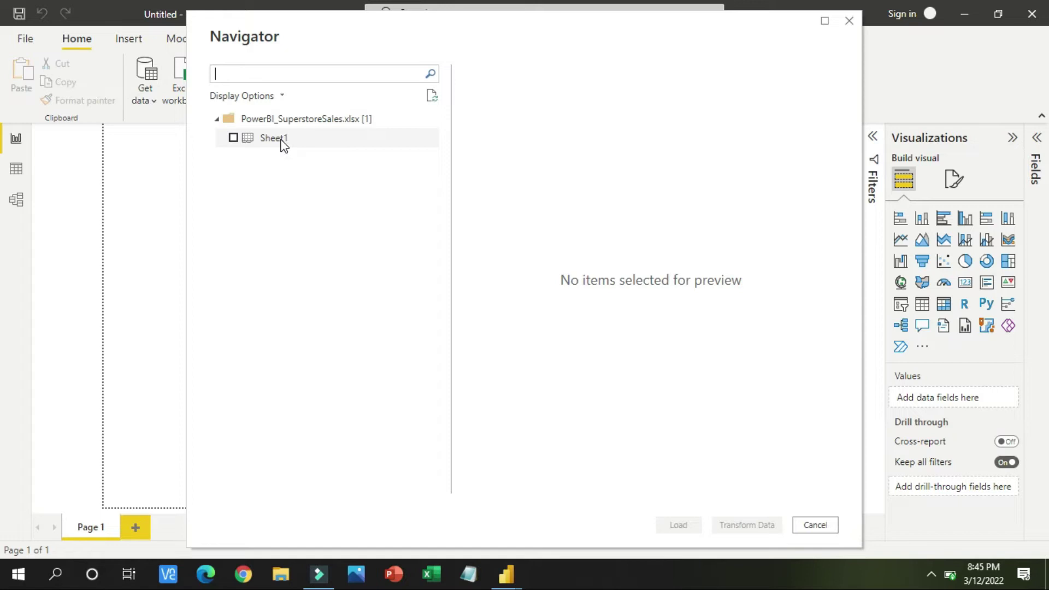
# Preview Sheet1 of the PowerBI_SuperstoreSales workbook and examine its columns
pyautogui.click(282, 141)
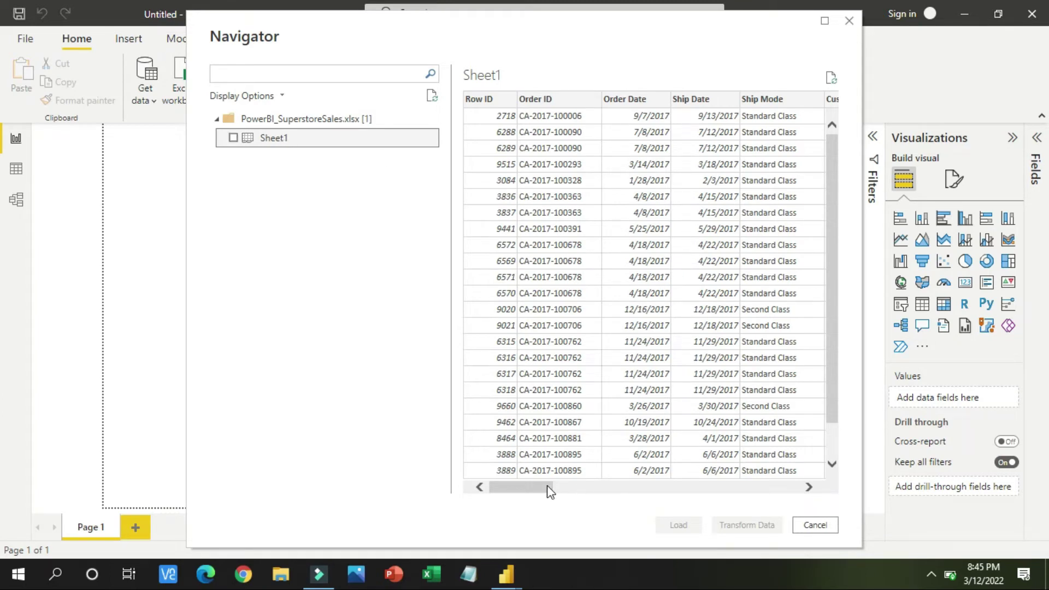
pyautogui.moveTo(543, 488); pyautogui.dragTo(508, 486)
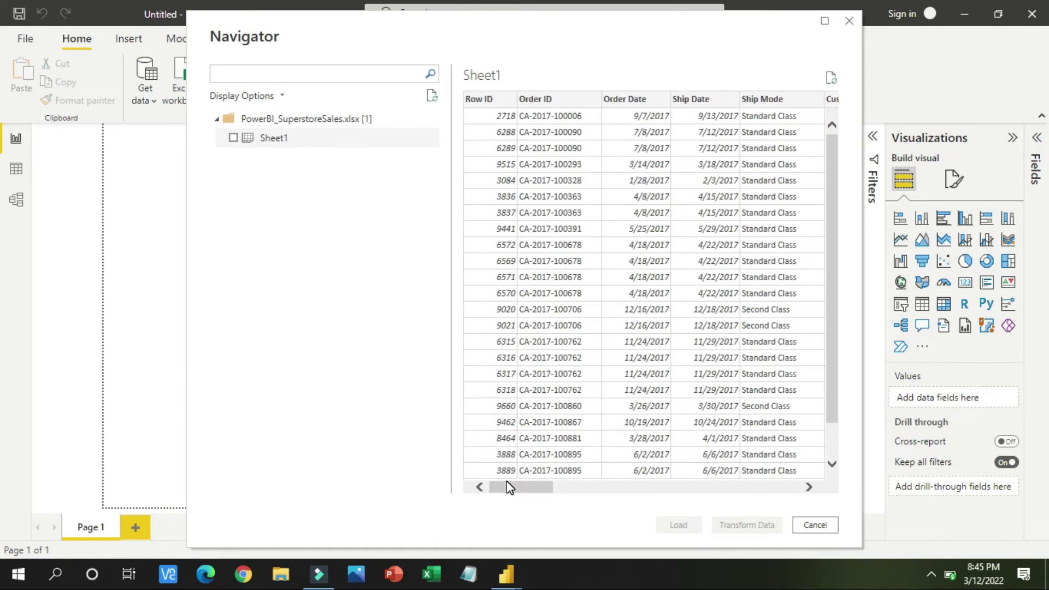
# Load Sheet1 of the PowerBI_SuperstoreSales workbook into the report and dismiss the pending changes notice
pyautogui.click(233, 138)
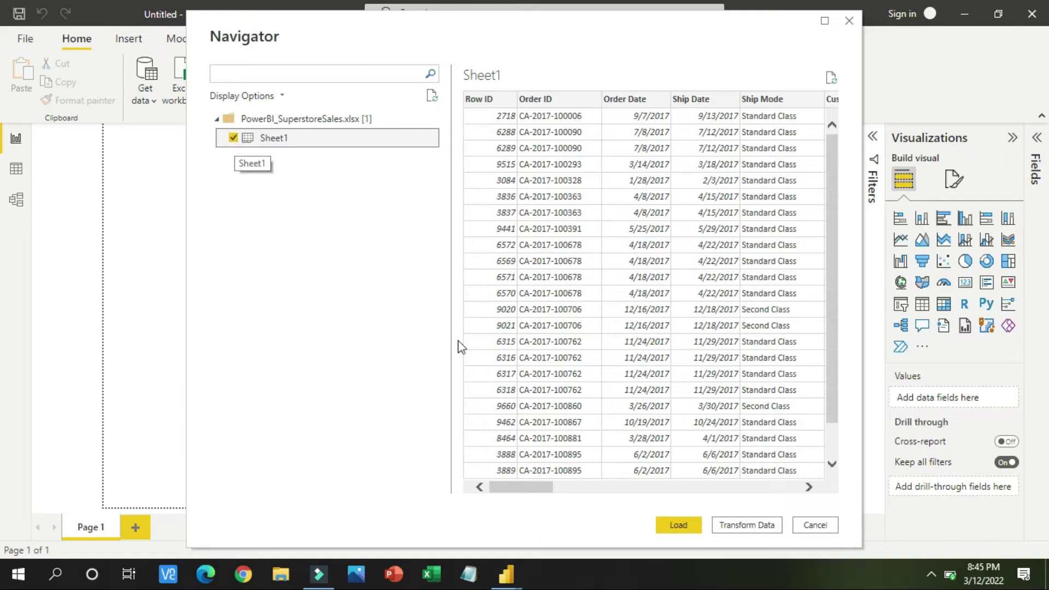
pyautogui.click(688, 529)
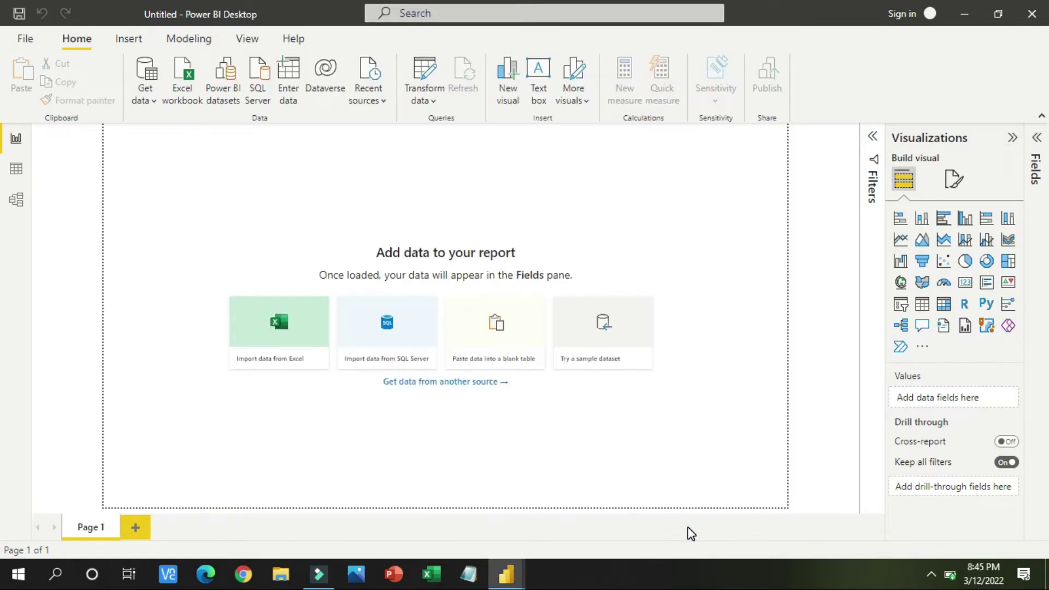
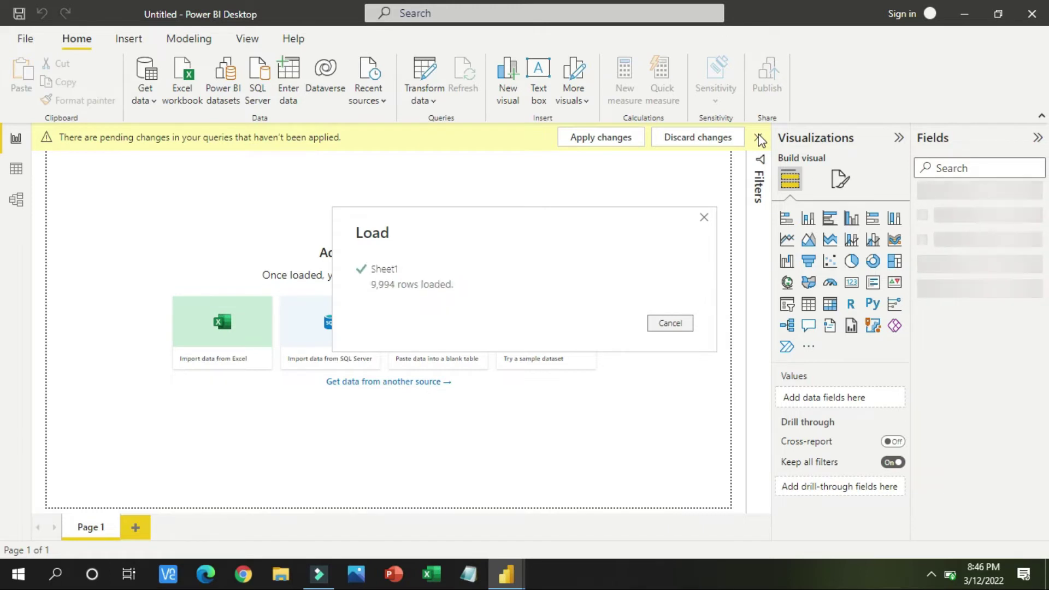
pyautogui.click(759, 138)
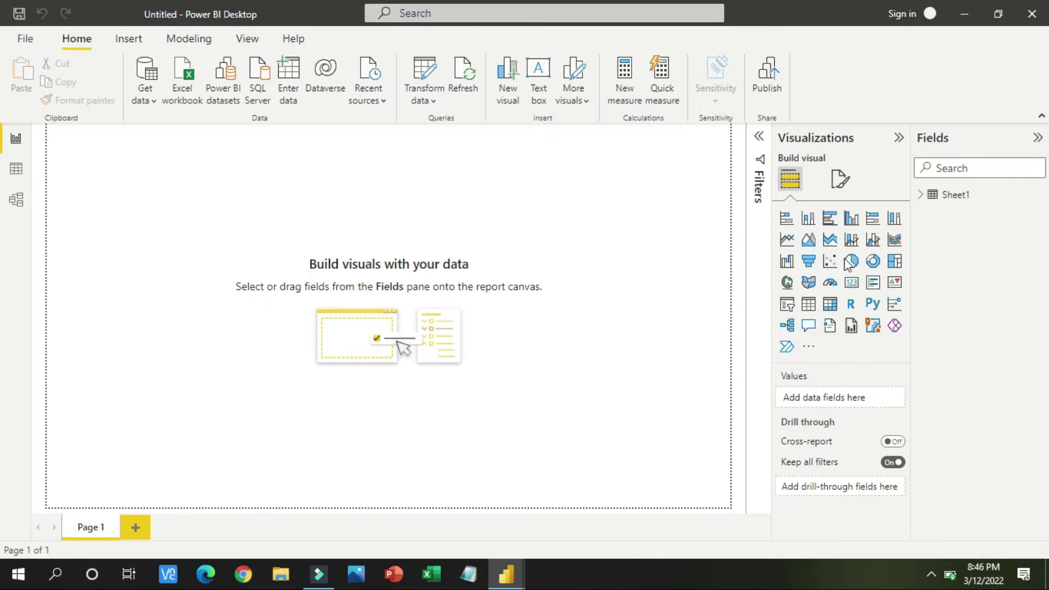
# Expand Sheet1's fields and look through the list of available columns
pyautogui.click(920, 198)
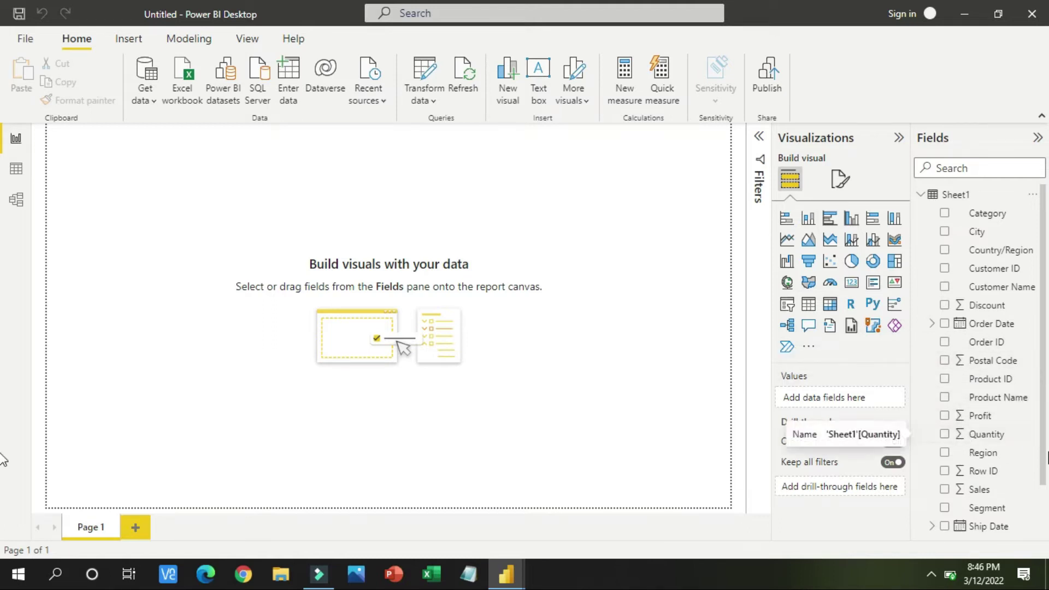
pyautogui.scroll(-3, 1045, 444)
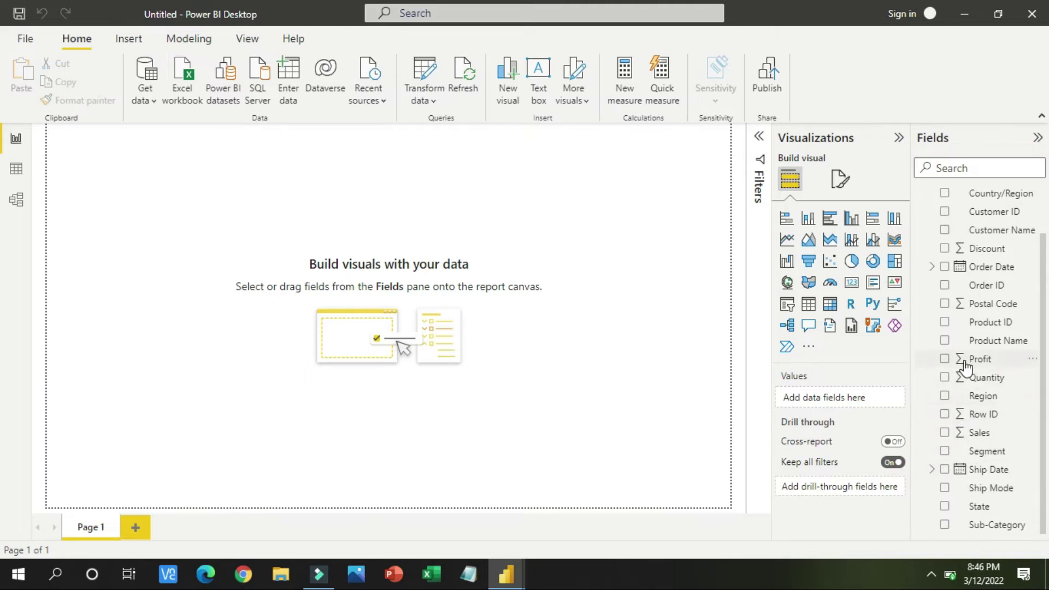
pyautogui.scroll(3, 1044, 397)
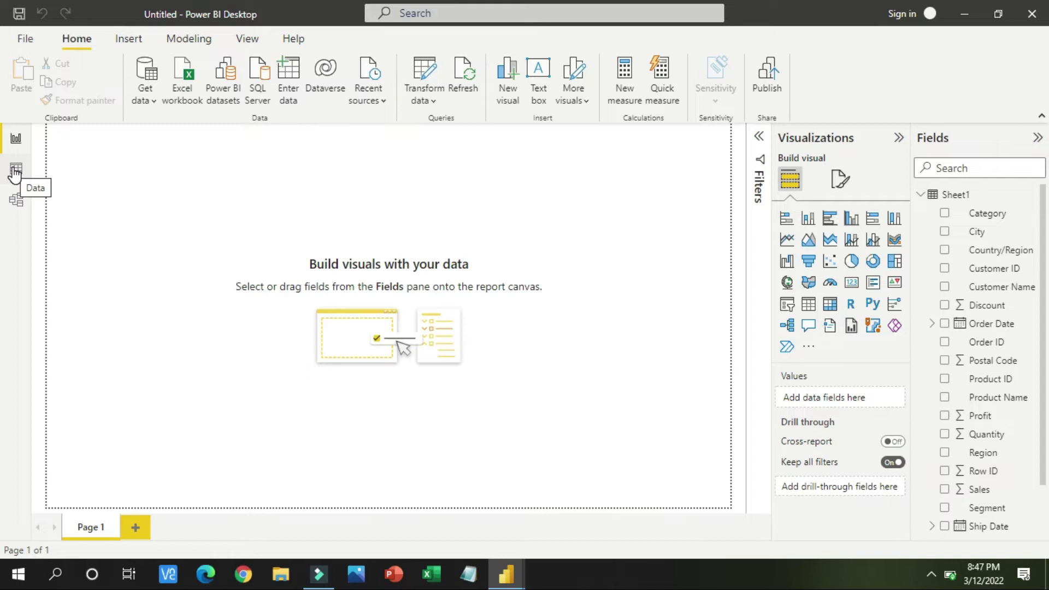
pyautogui.click(17, 146)
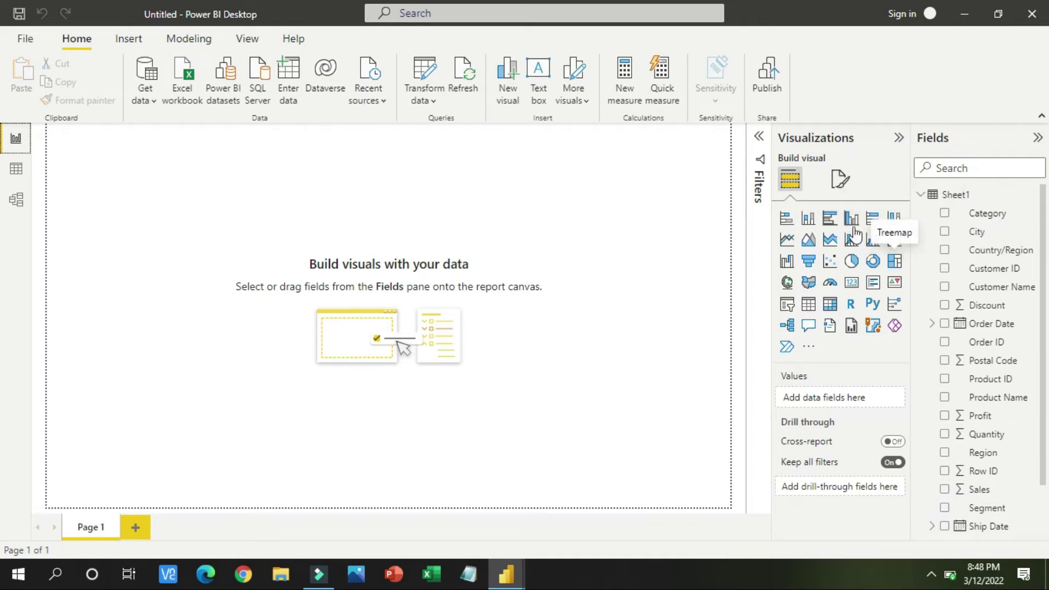
# Add a stacked column chart showing Sales to the report page and enlarge it
pyautogui.click(809, 220)
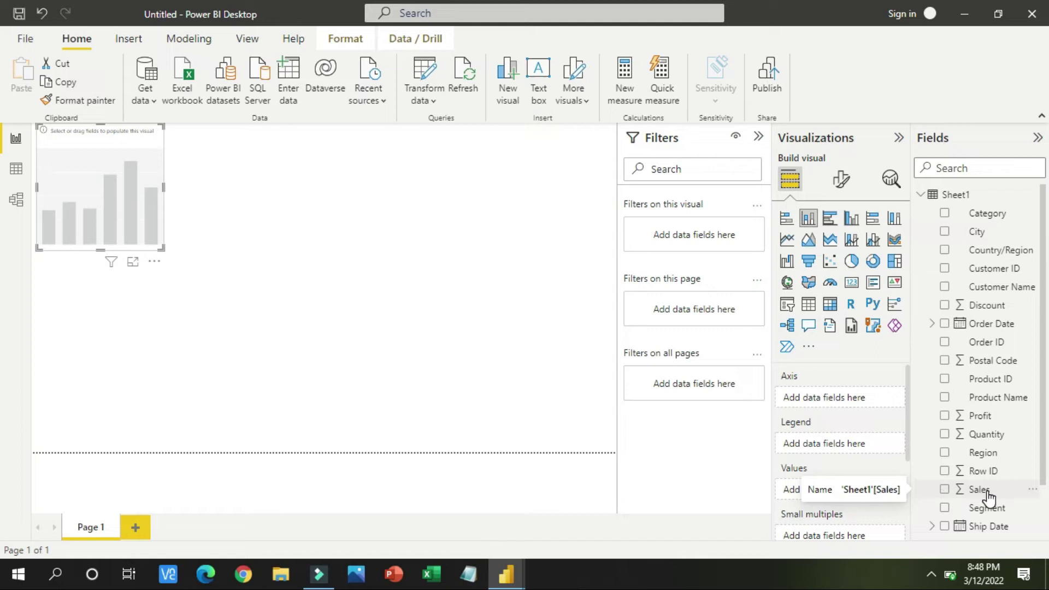
pyautogui.moveTo(987, 496); pyautogui.dragTo(131, 195)
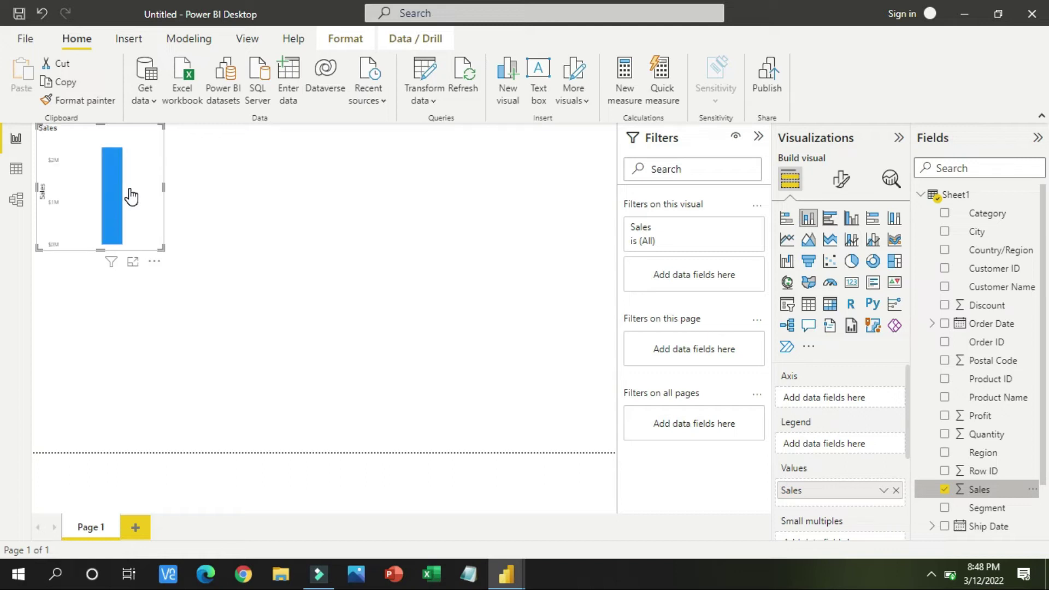
pyautogui.moveTo(162, 250); pyautogui.dragTo(314, 323)
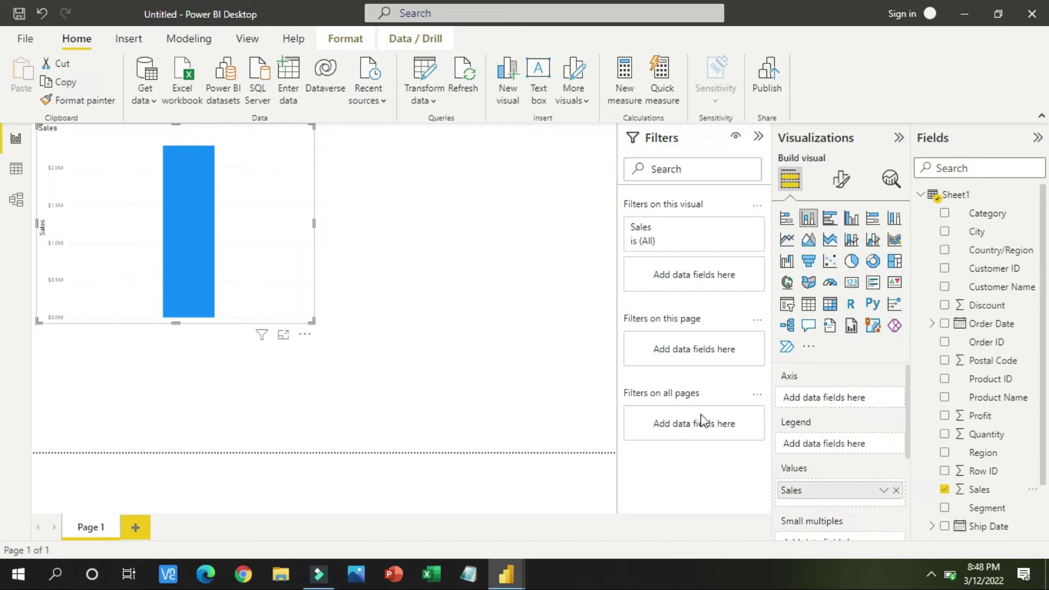
# Add Product ID to the column chart's axis, enlarge the chart further, and expand its Sales filter
pyautogui.click(945, 381)
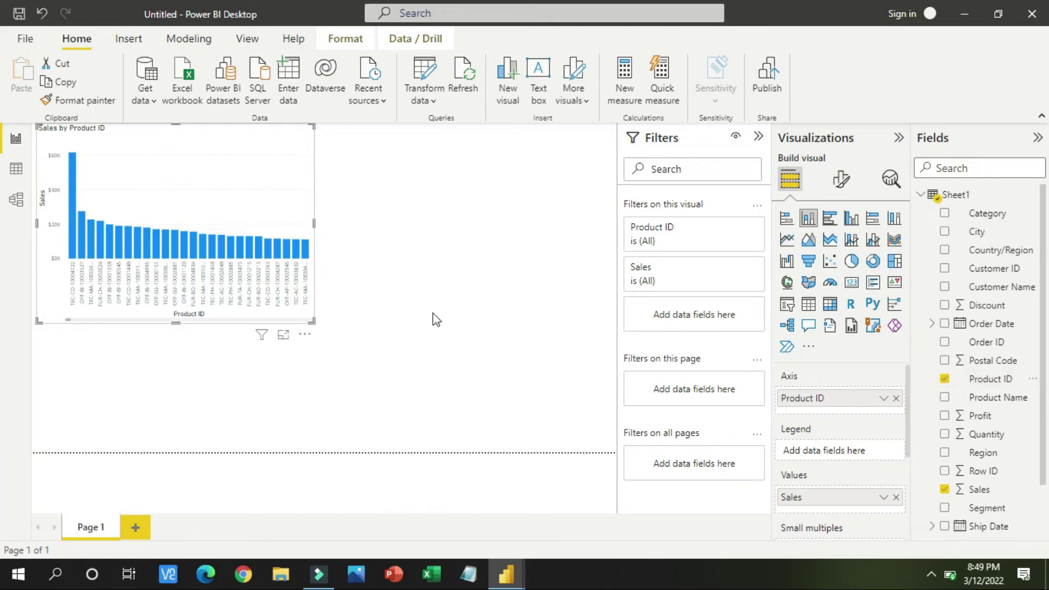
pyautogui.moveTo(315, 319); pyautogui.dragTo(465, 383)
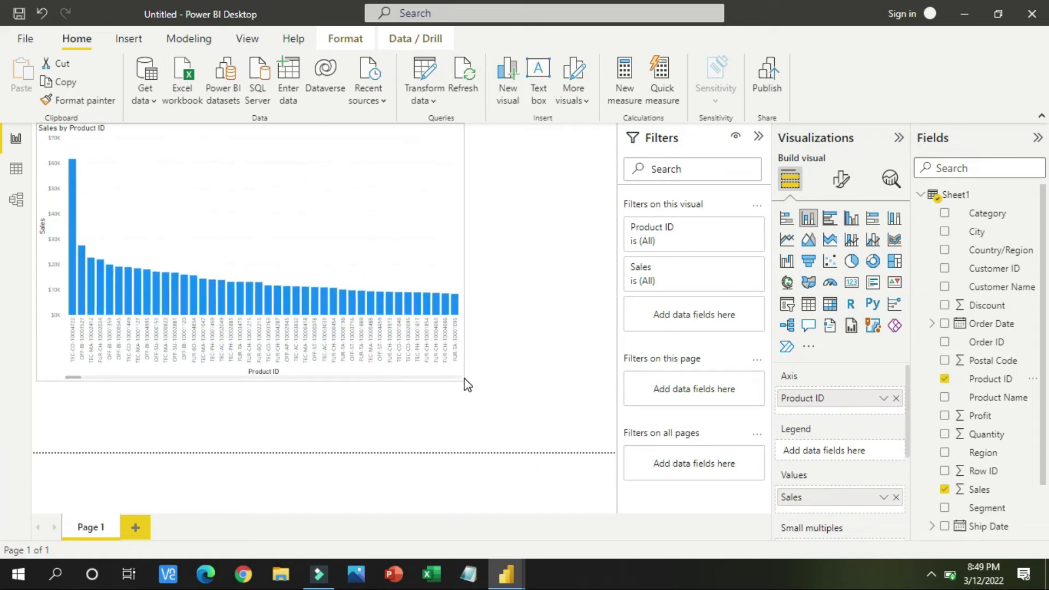
pyautogui.click(180, 326)
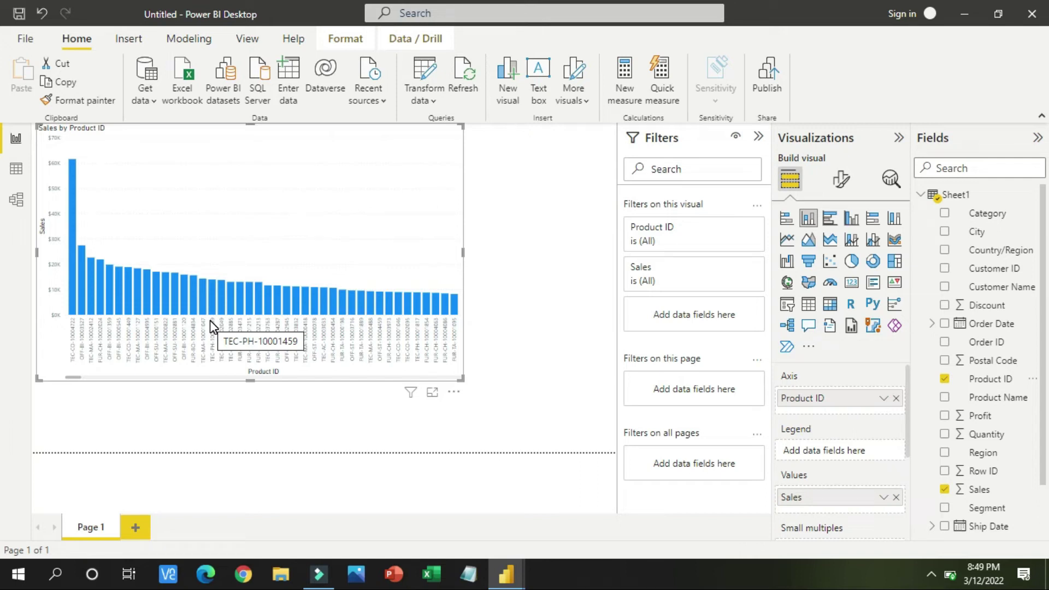
pyautogui.click(694, 274)
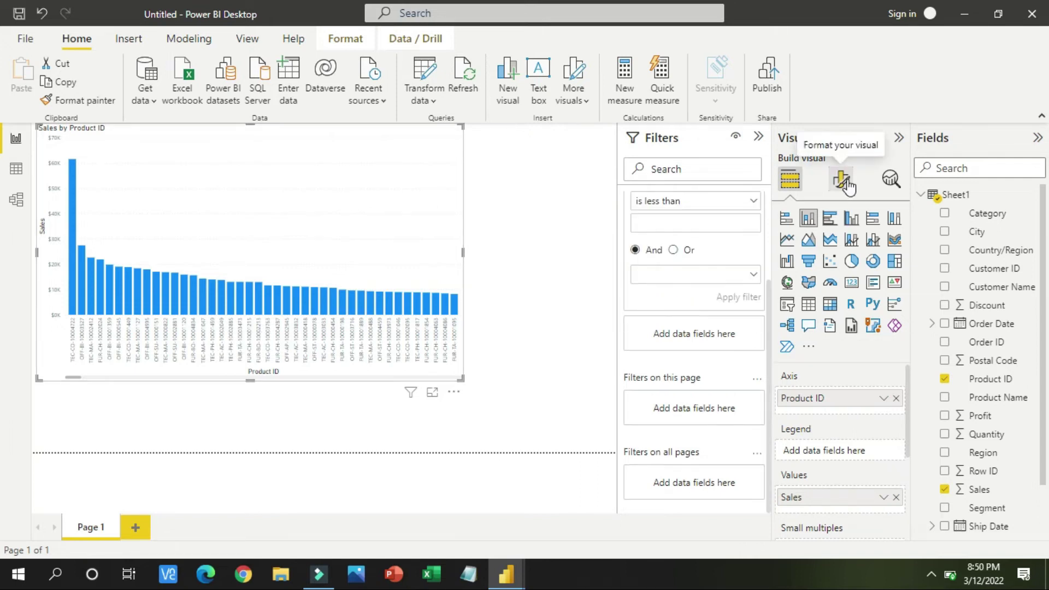
# Set the font size of the chart's X-axis values to 11
pyautogui.click(843, 181)
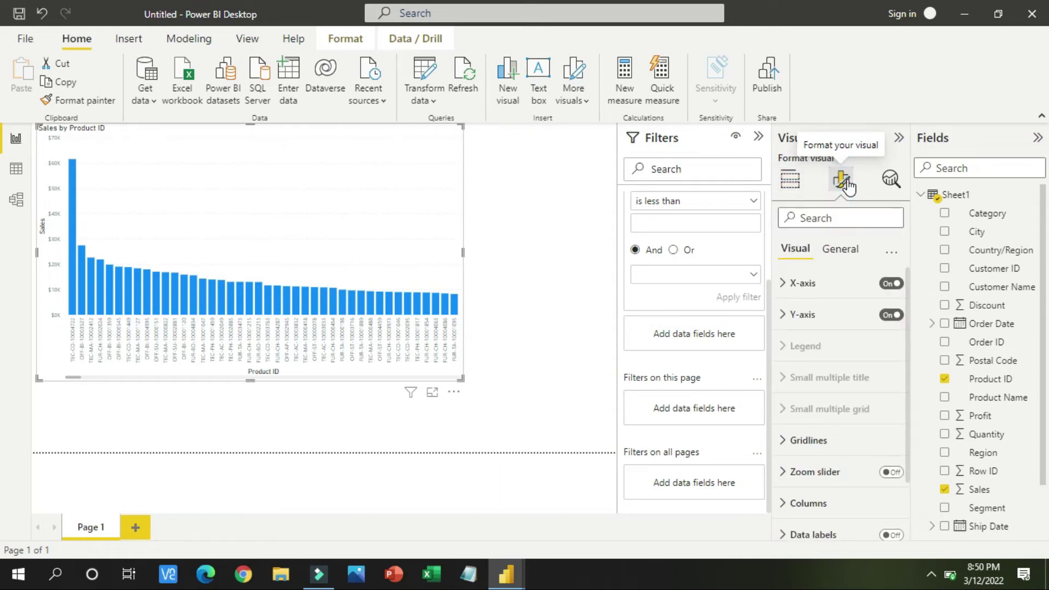
pyautogui.click(785, 285)
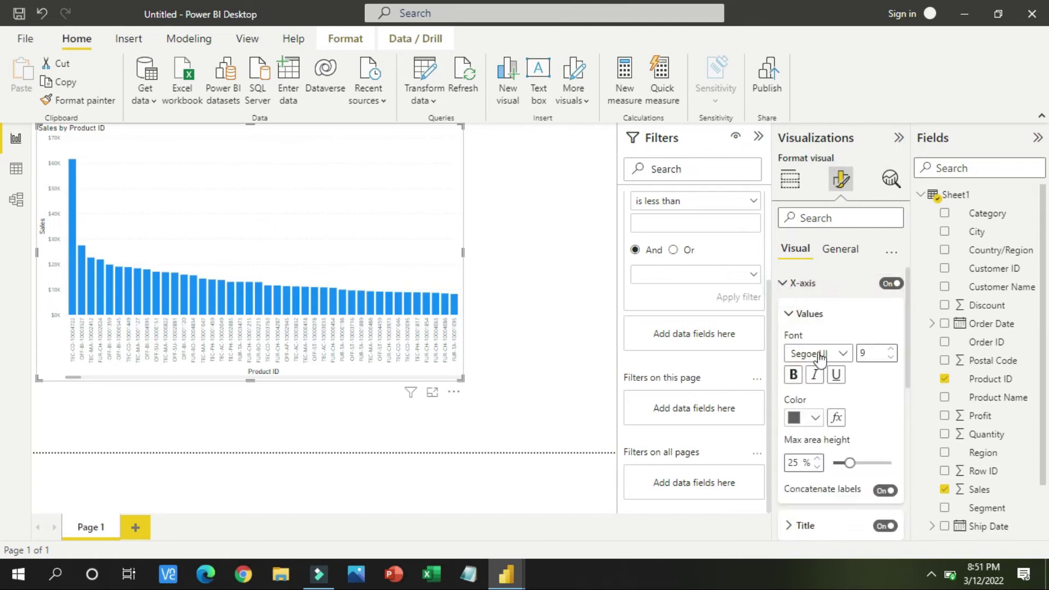
pyautogui.click(891, 351)
pyautogui.click(891, 351)
pyautogui.click(891, 351)
pyautogui.click(891, 356)
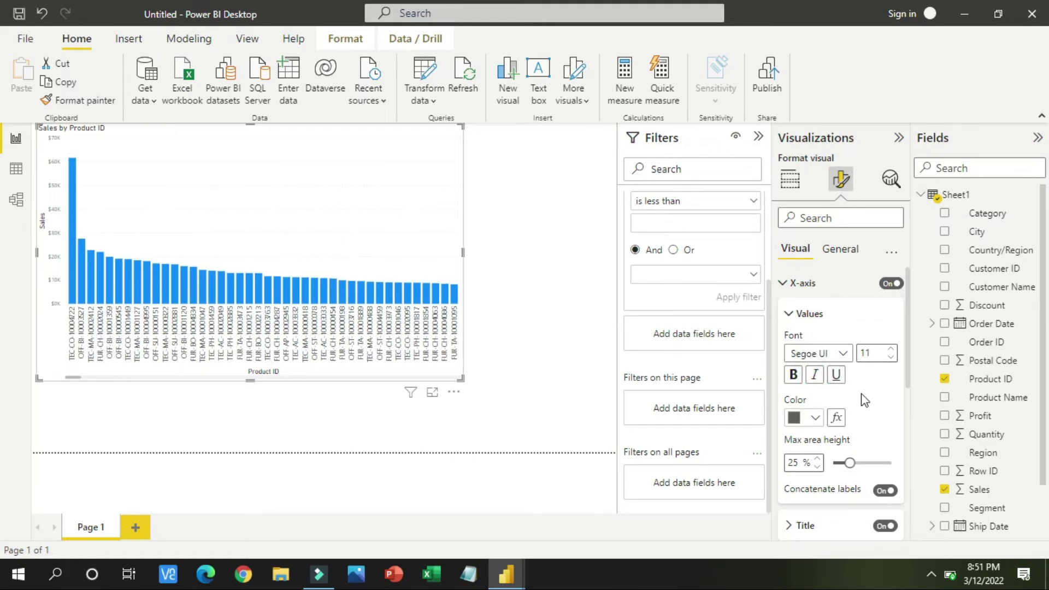
# Try bold on the X-axis values, revert it, and color the values dark blue
pyautogui.click(793, 377)
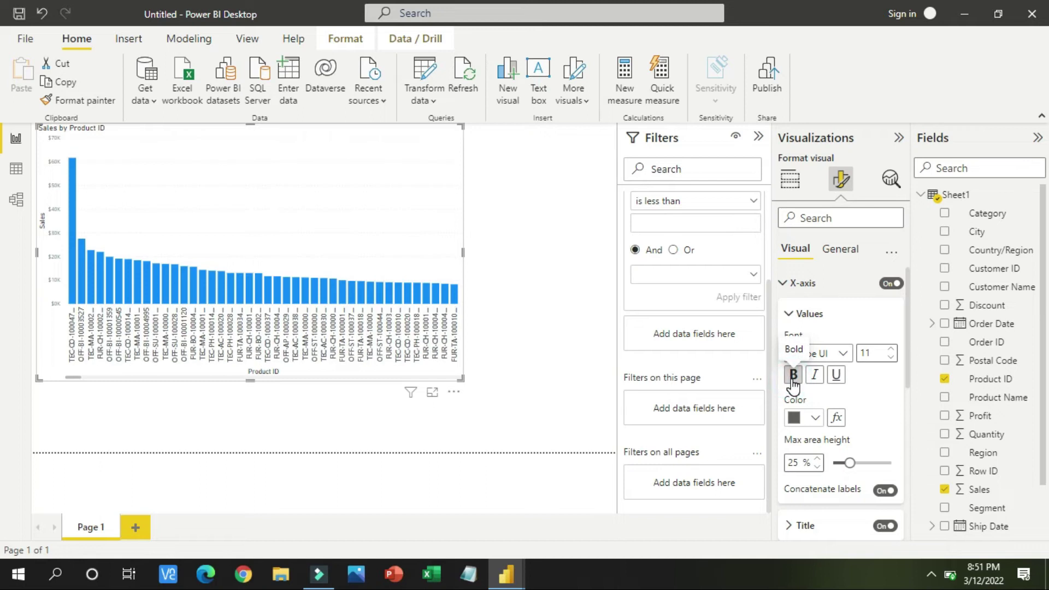
pyautogui.click(793, 382)
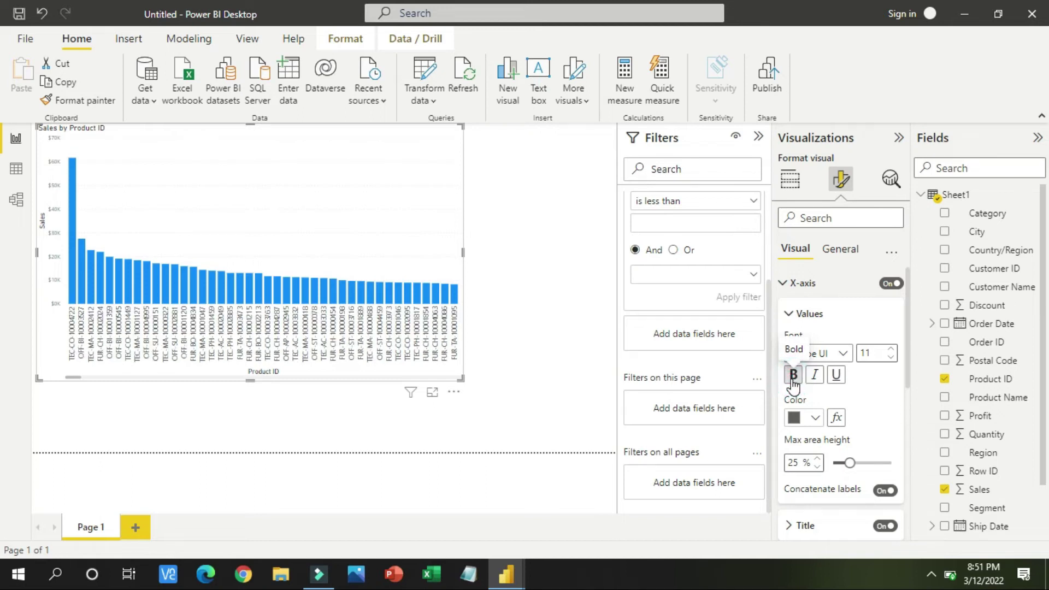
pyautogui.click(820, 417)
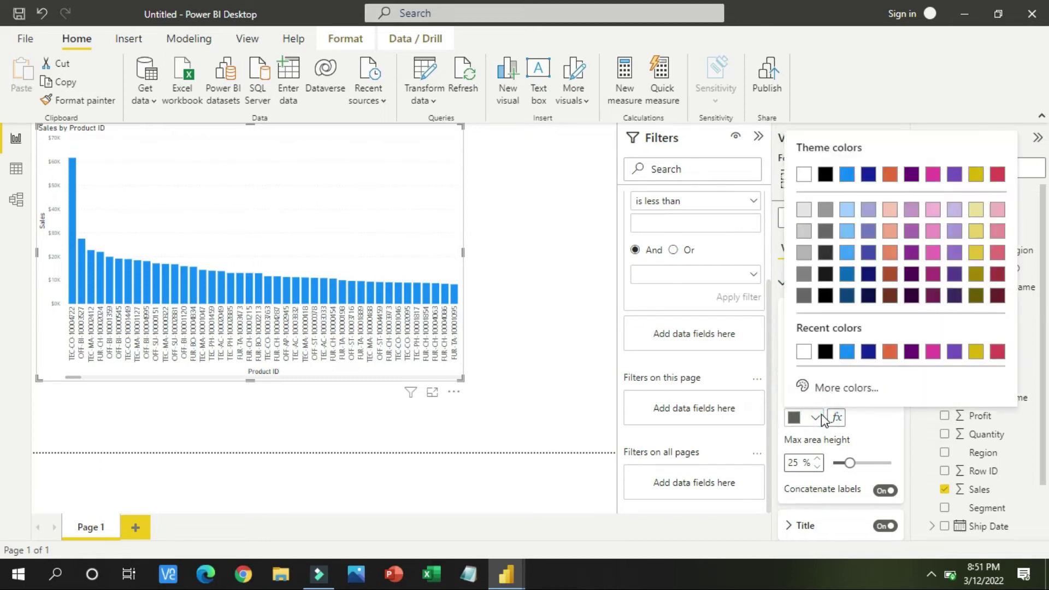
pyautogui.click(869, 352)
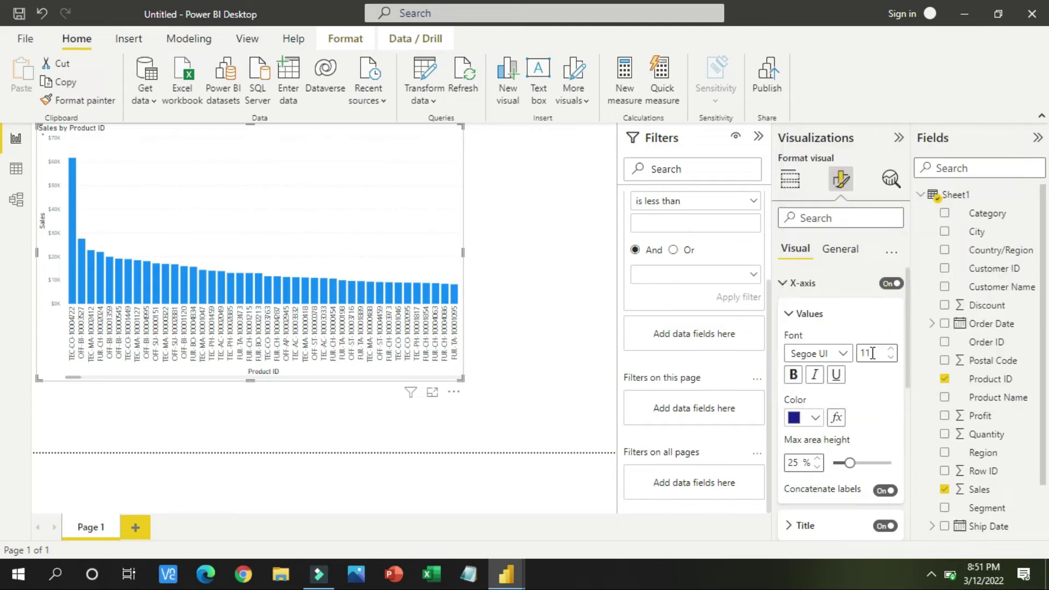
# Try turning the X-axis Concatenate labels option off and back on
pyautogui.moveTo(908, 340); pyautogui.dragTo(910, 368)
pyautogui.moveTo(850, 408)
pyautogui.mouseDown()
pyautogui.moveTo(893, 410)
pyautogui.moveTo(850, 409)
pyautogui.mouseUp()
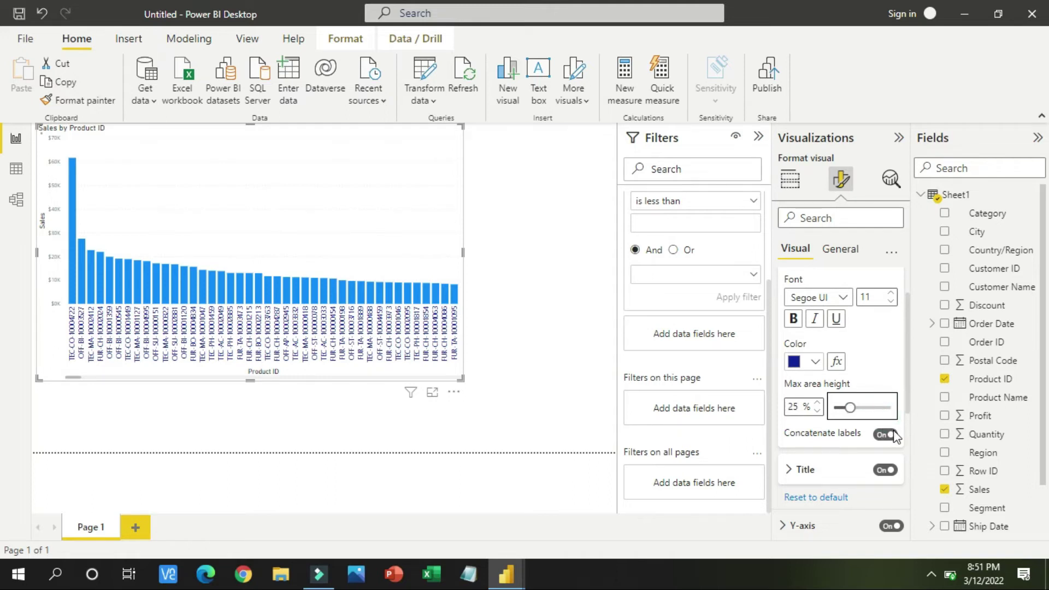
pyautogui.click(905, 393)
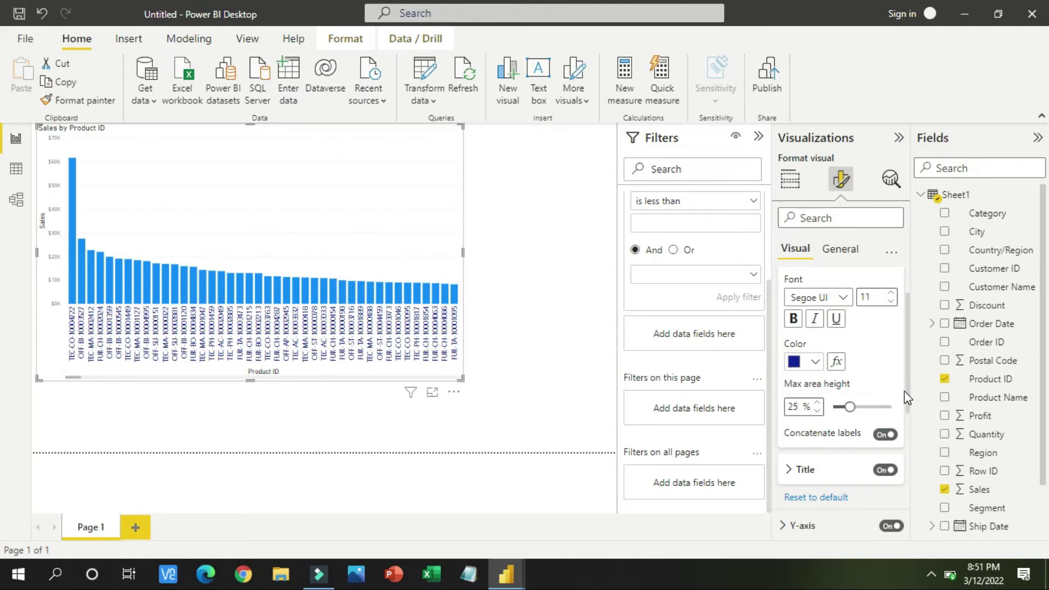
pyautogui.scroll(-2, 907, 396)
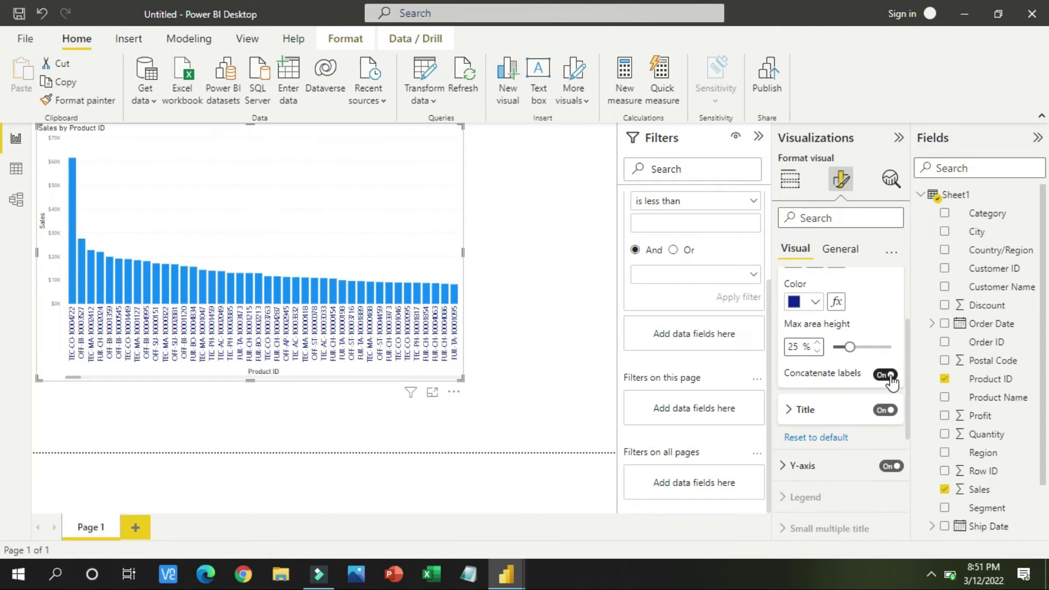
pyautogui.click(890, 377)
pyautogui.click(889, 377)
pyautogui.scroll(-2, 909, 404)
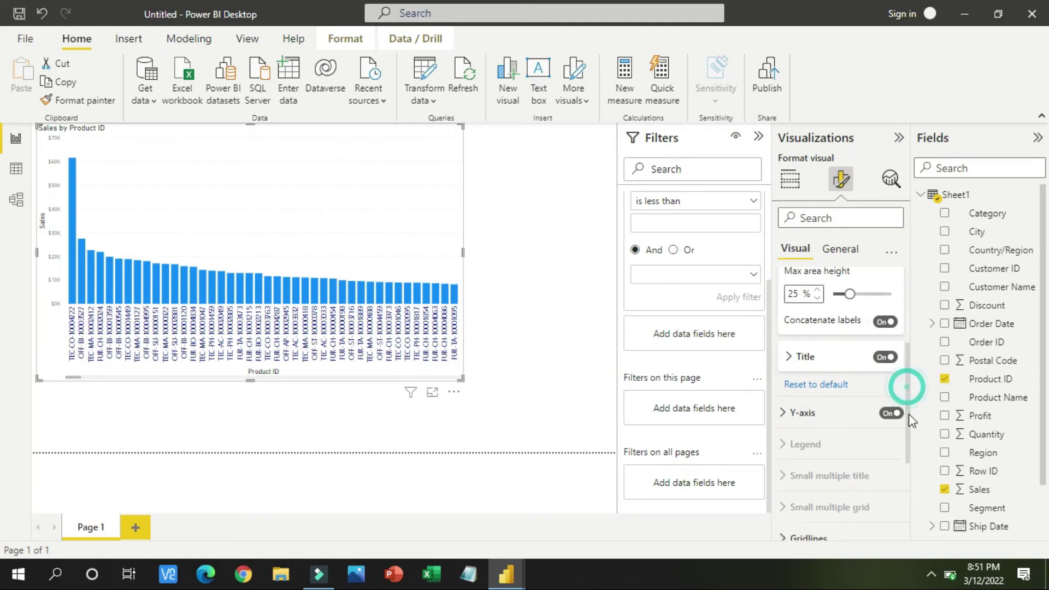
# Turn the X-axis title off and back on, and set its font size to 24
pyautogui.click(794, 350)
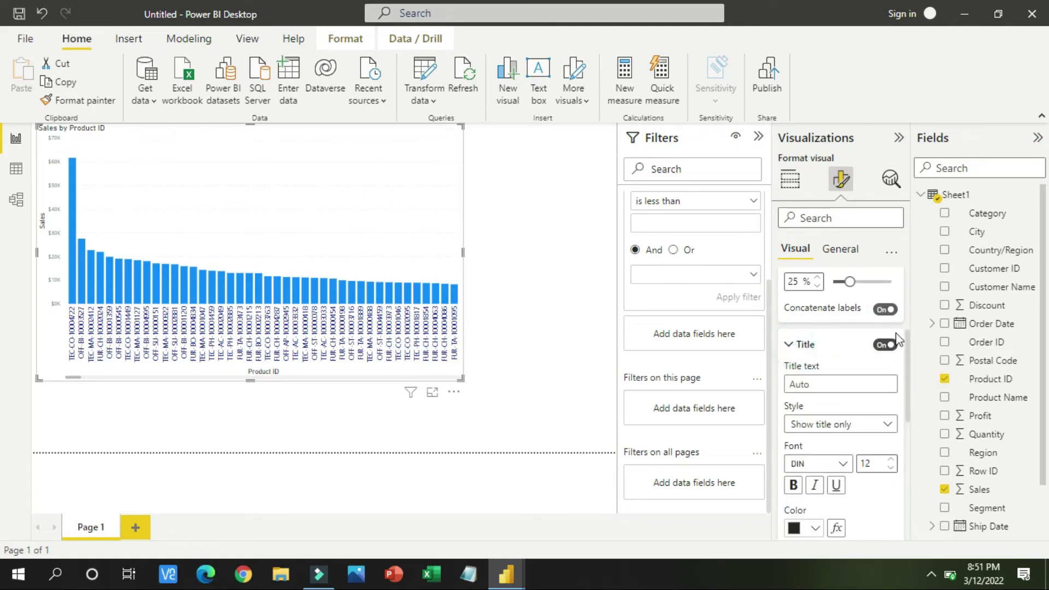
pyautogui.click(889, 351)
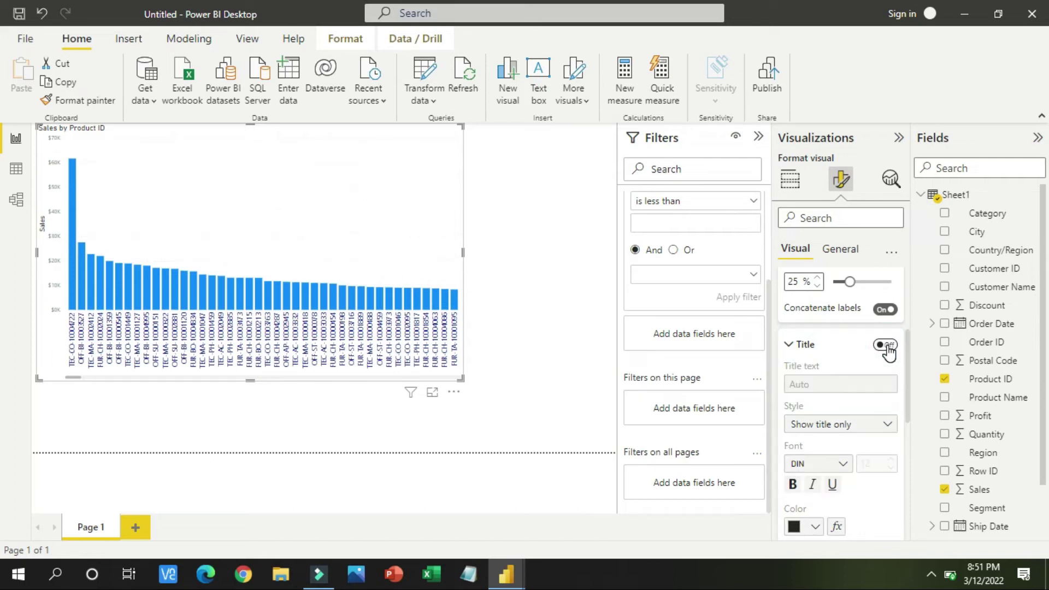
pyautogui.click(889, 352)
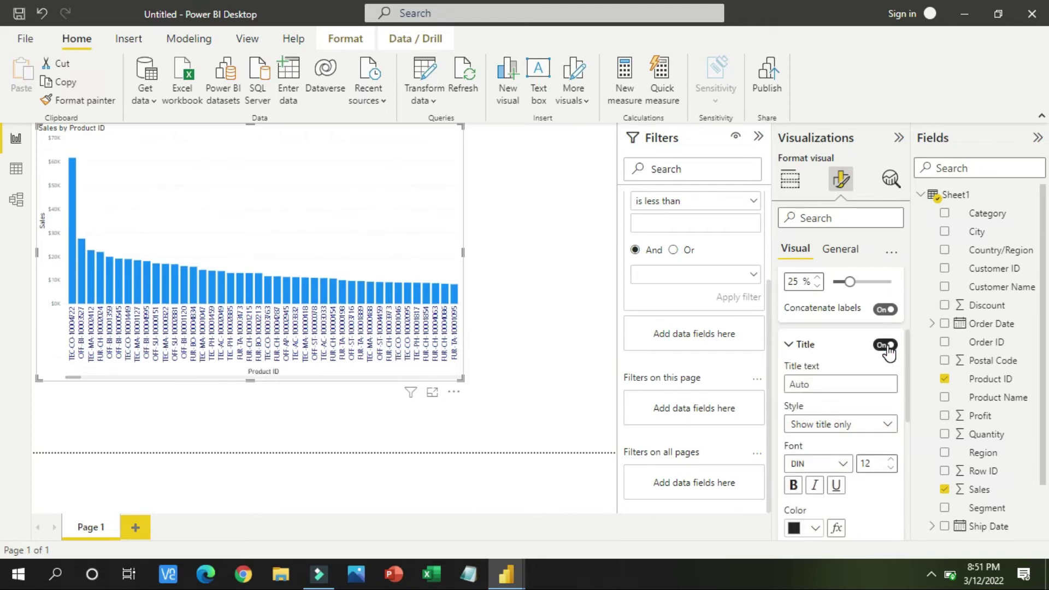
pyautogui.moveTo(905, 389); pyautogui.dragTo(905, 438)
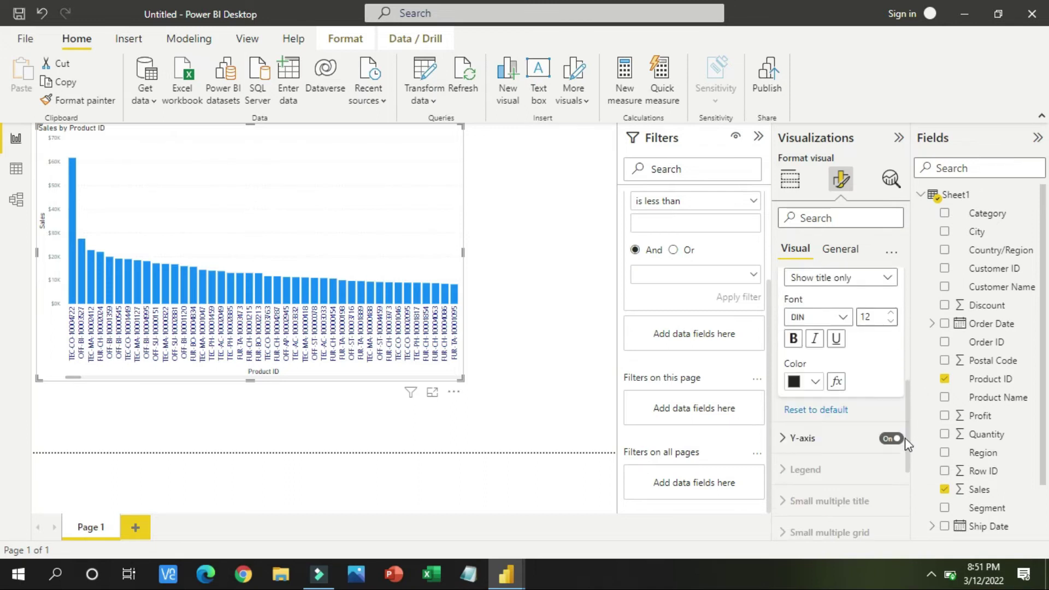
pyautogui.click(892, 314)
pyautogui.click(891, 314)
pyautogui.click(891, 314)
pyautogui.write('18')
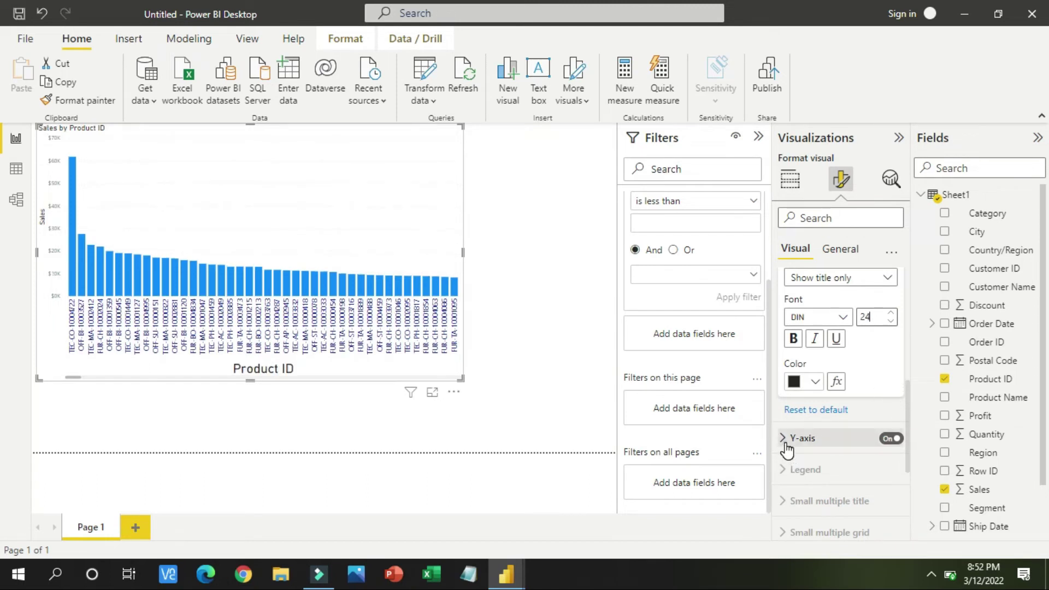
# Set the font size of the chart's Y-axis values to 19
pyautogui.click(785, 444)
pyautogui.moveTo(907, 385); pyautogui.dragTo(908, 466)
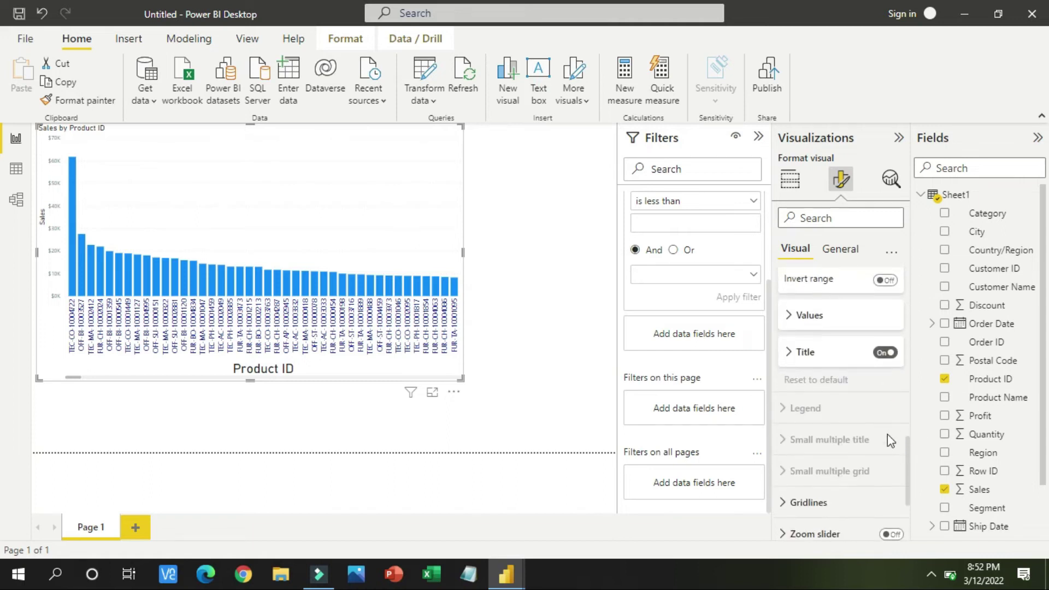
pyautogui.click(799, 323)
pyautogui.click(892, 351)
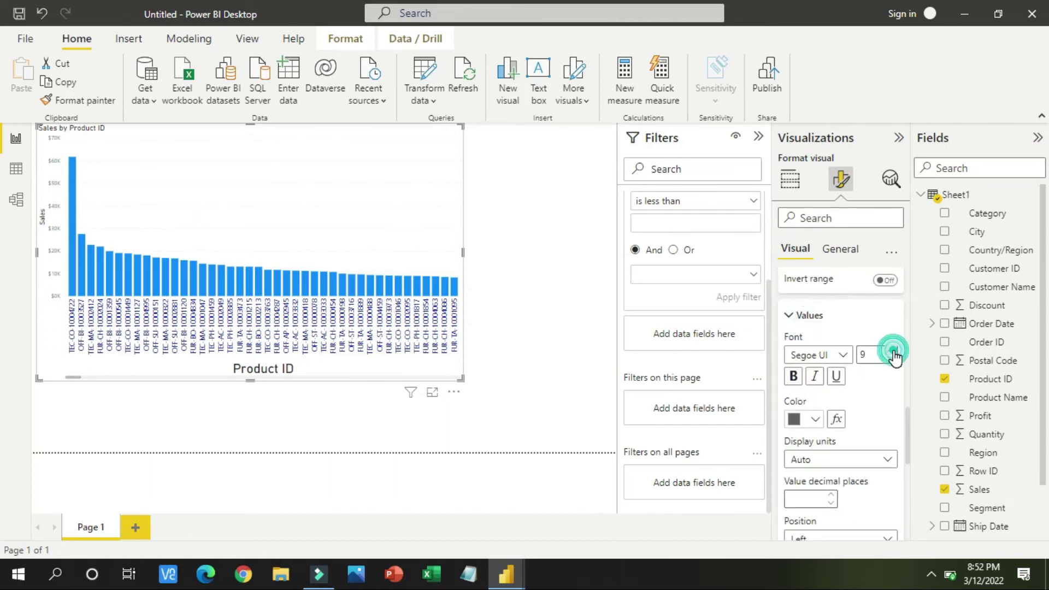
pyautogui.click(892, 352)
pyautogui.click(892, 352)
pyautogui.click(892, 352)
pyautogui.click(891, 352)
pyautogui.click(892, 351)
pyautogui.click(892, 352)
pyautogui.click(892, 352)
pyautogui.click(892, 352)
pyautogui.write('11')
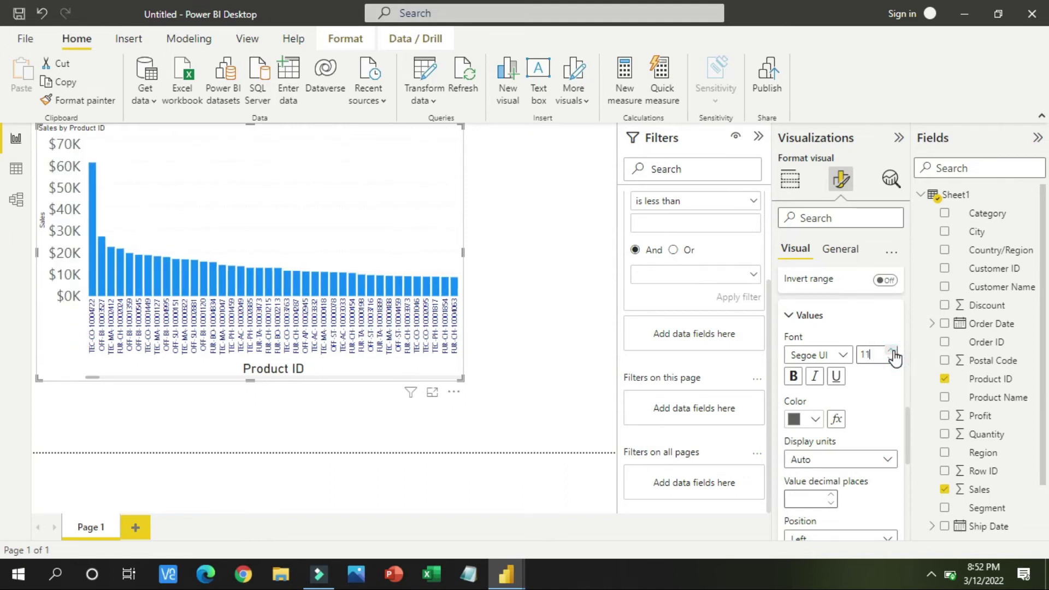
pyautogui.click(892, 352)
pyautogui.click(891, 353)
pyautogui.click(891, 352)
pyautogui.click(893, 361)
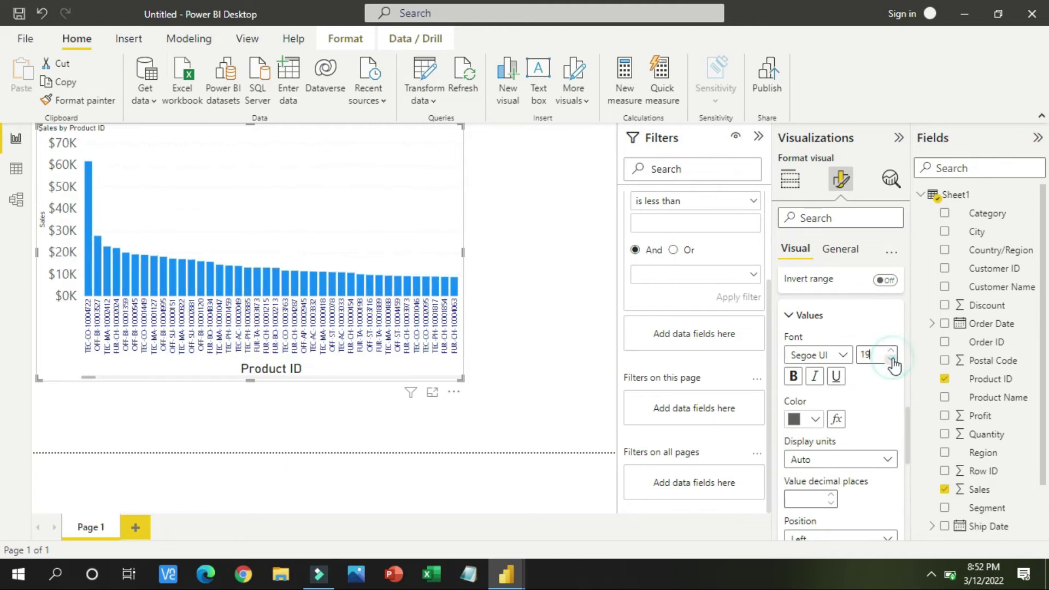
# Set the font size of the chart's Y-axis values to 18
pyautogui.click(893, 360)
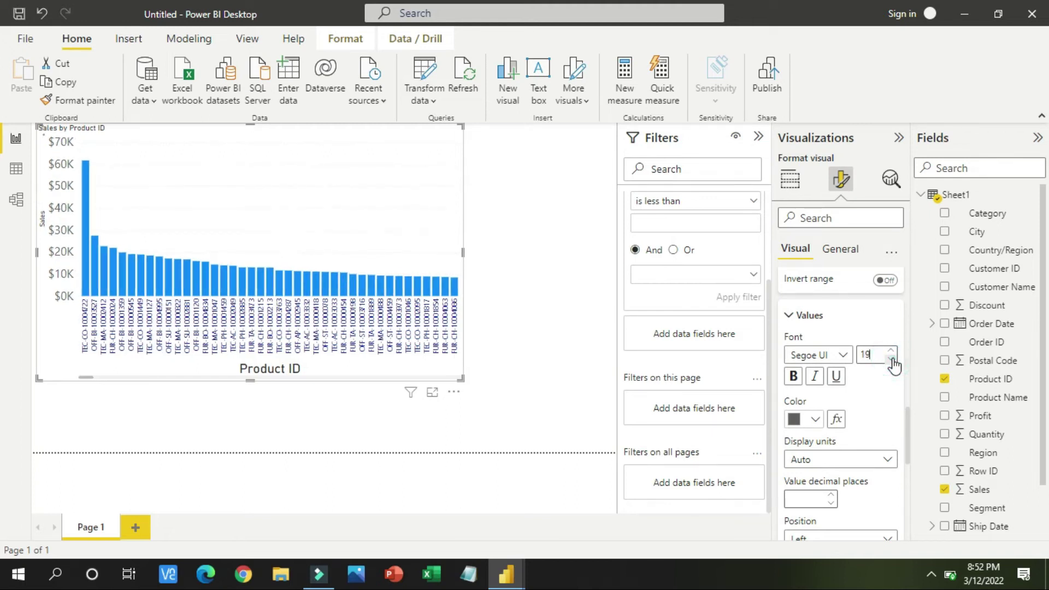
pyautogui.click(892, 361)
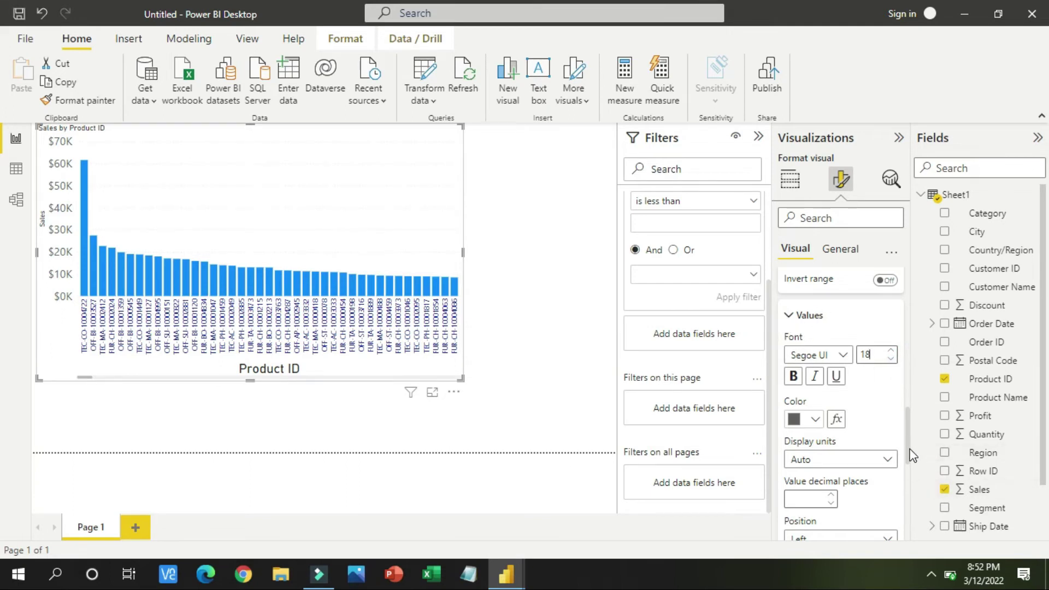
# Turn on the chart's zoom slider and try out its lower handle on the Sales axis
pyautogui.moveTo(906, 453); pyautogui.dragTo(910, 510)
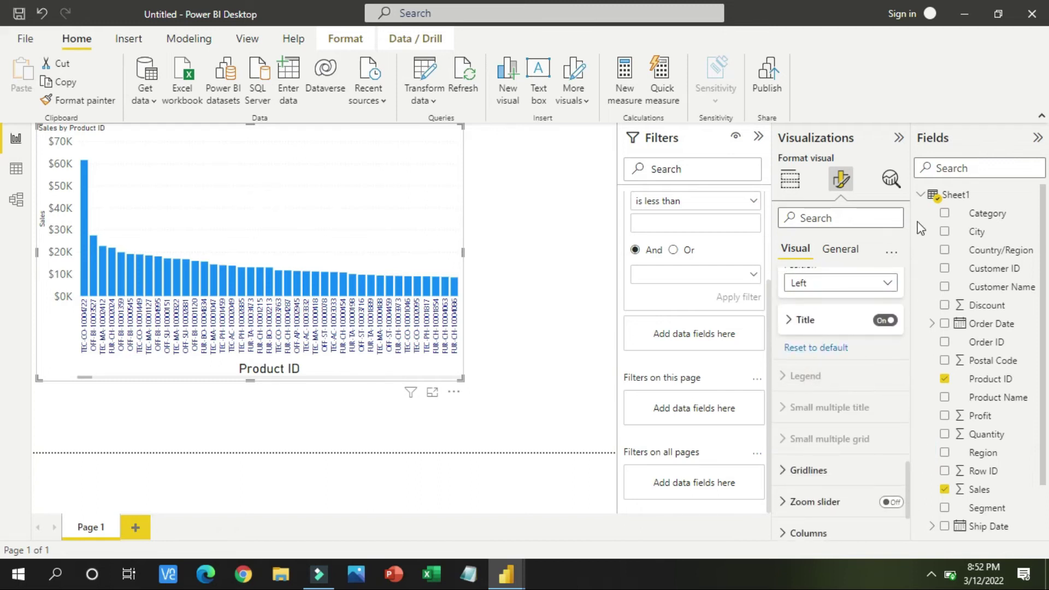
pyautogui.click(830, 375)
pyautogui.moveTo(909, 491); pyautogui.dragTo(912, 522)
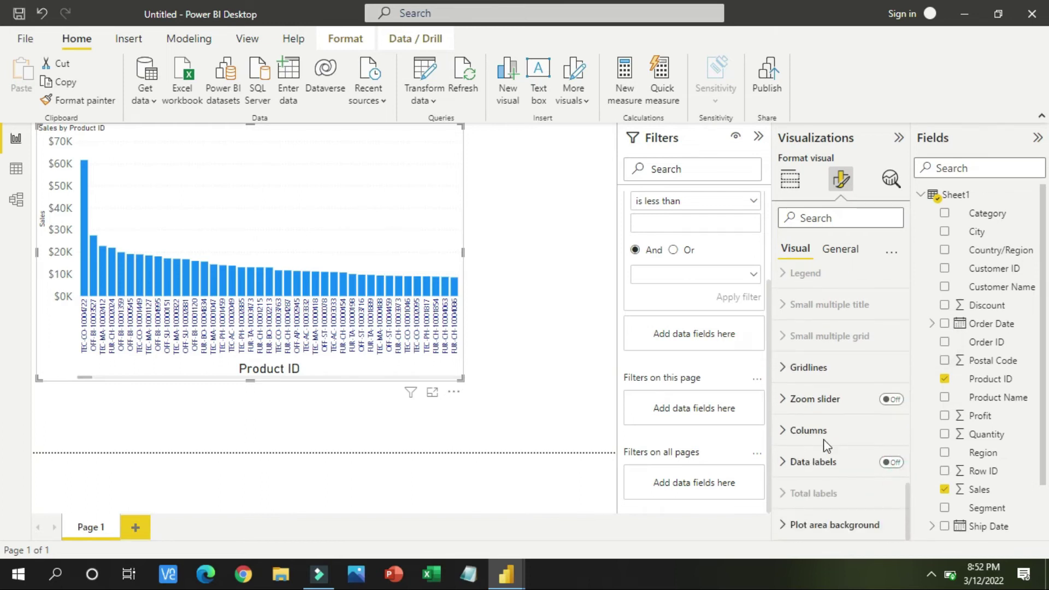
pyautogui.click(889, 401)
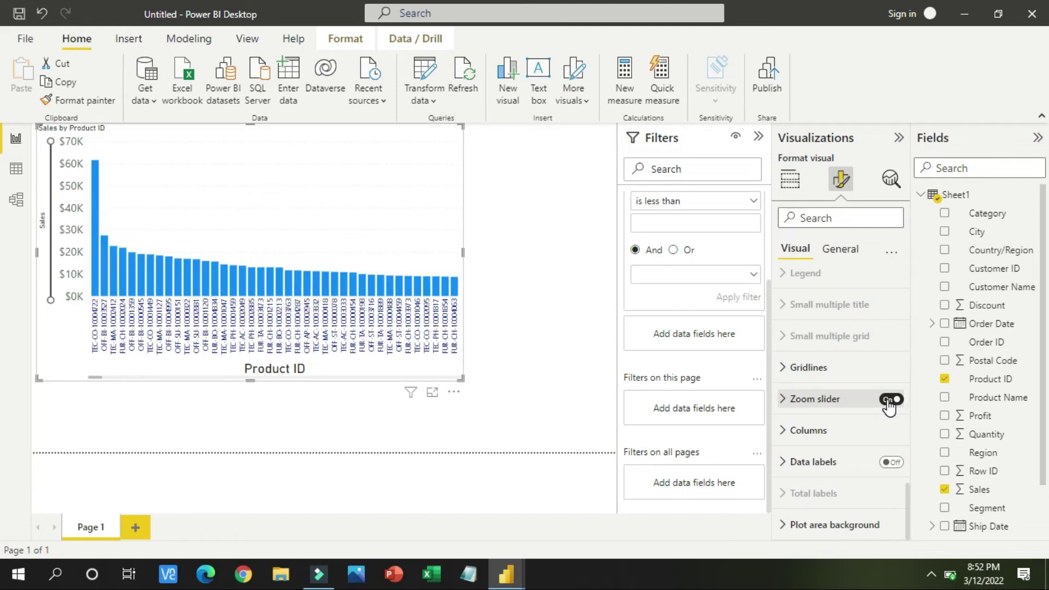
pyautogui.click(51, 286)
pyautogui.click(121, 249)
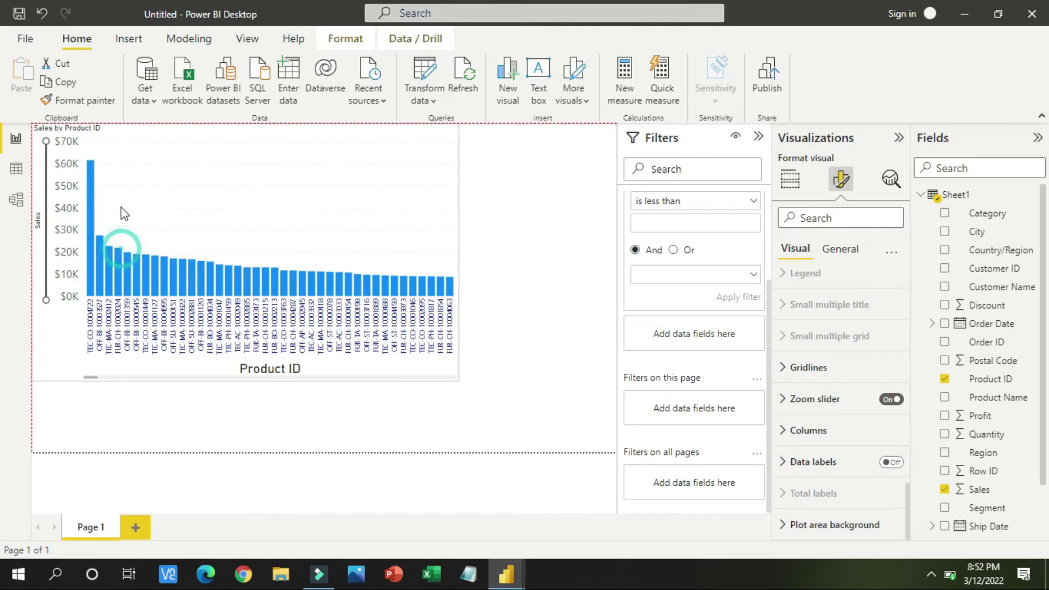
pyautogui.moveTo(46, 299)
pyautogui.mouseDown()
pyautogui.moveTo(47, 223)
pyautogui.moveTo(51, 310)
pyautogui.mouseUp()
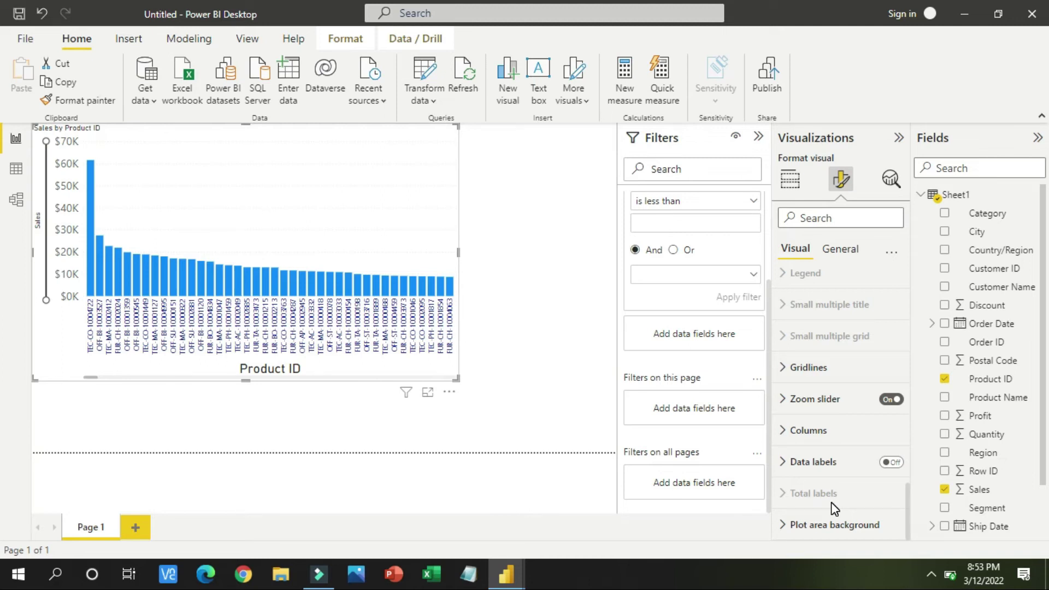
# Turn on data labels for the columns and widen the chart to make room for them
pyautogui.click(889, 462)
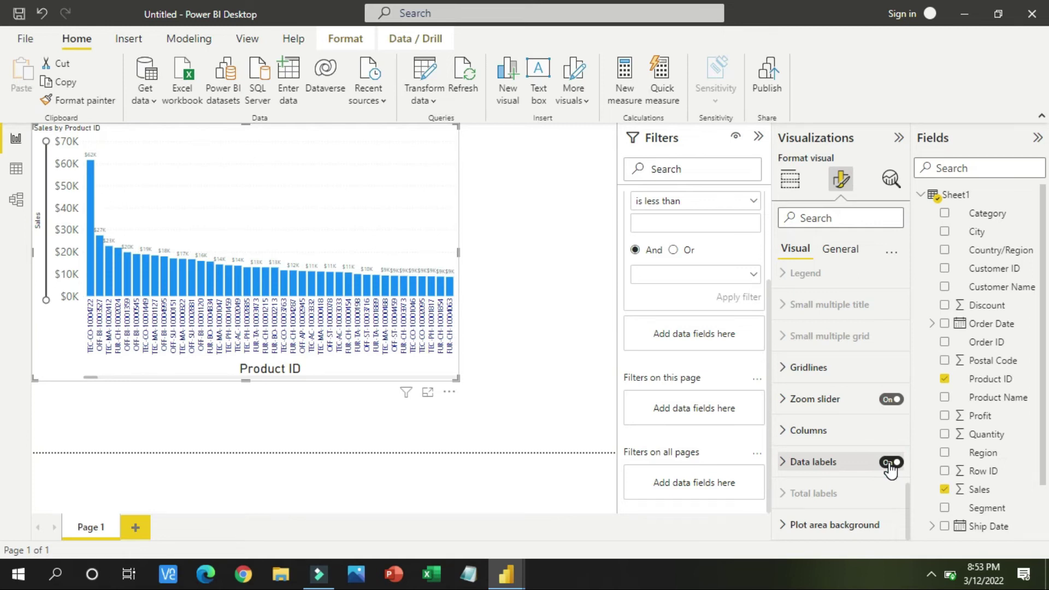
pyautogui.moveTo(458, 252); pyautogui.dragTo(551, 252)
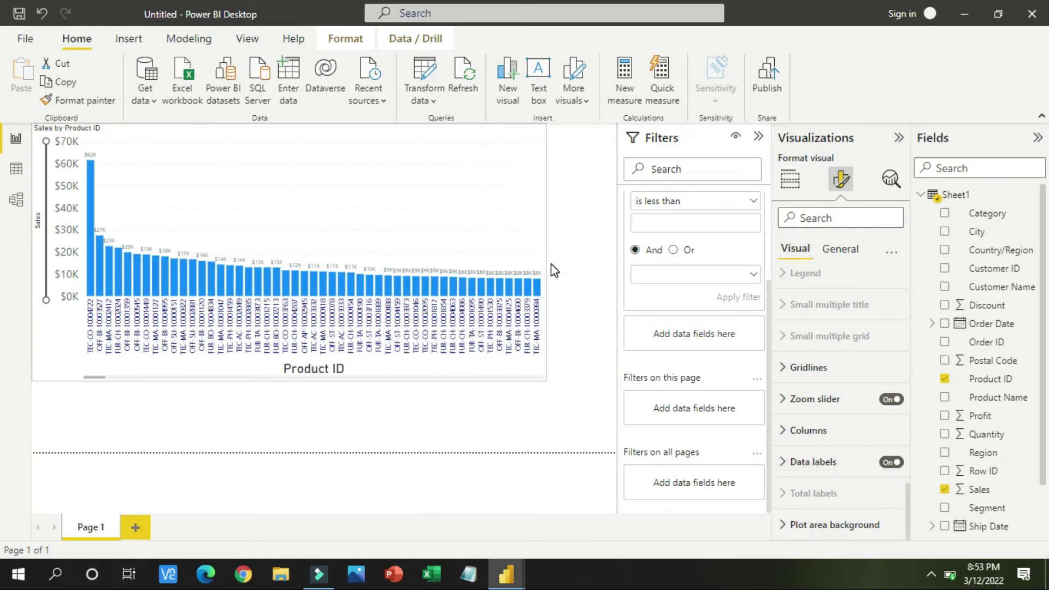
# Set the position of the data labels to Outside end
pyautogui.click(784, 463)
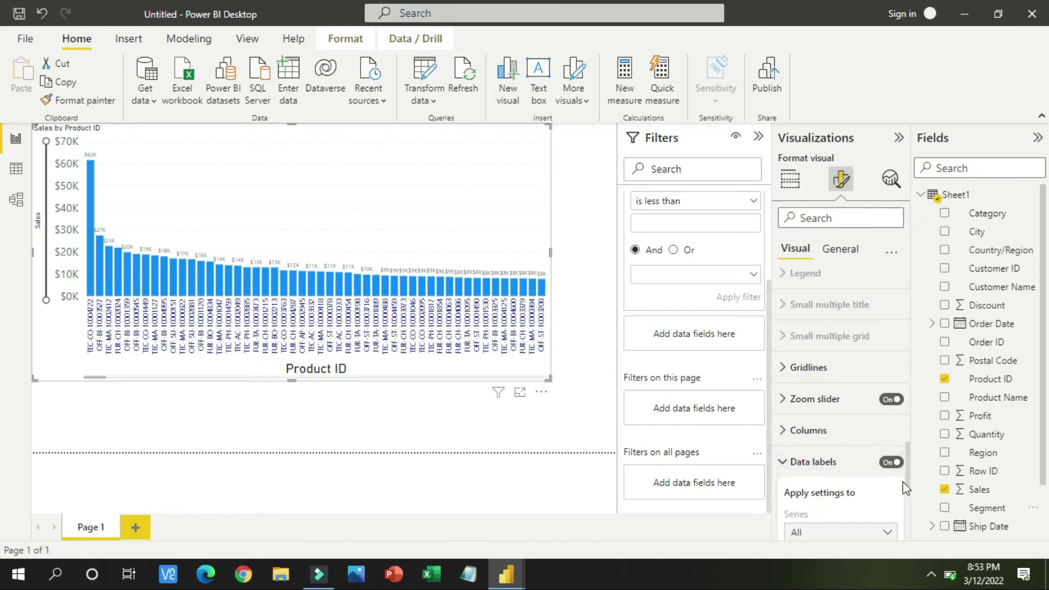
pyautogui.moveTo(909, 479); pyautogui.dragTo(911, 517)
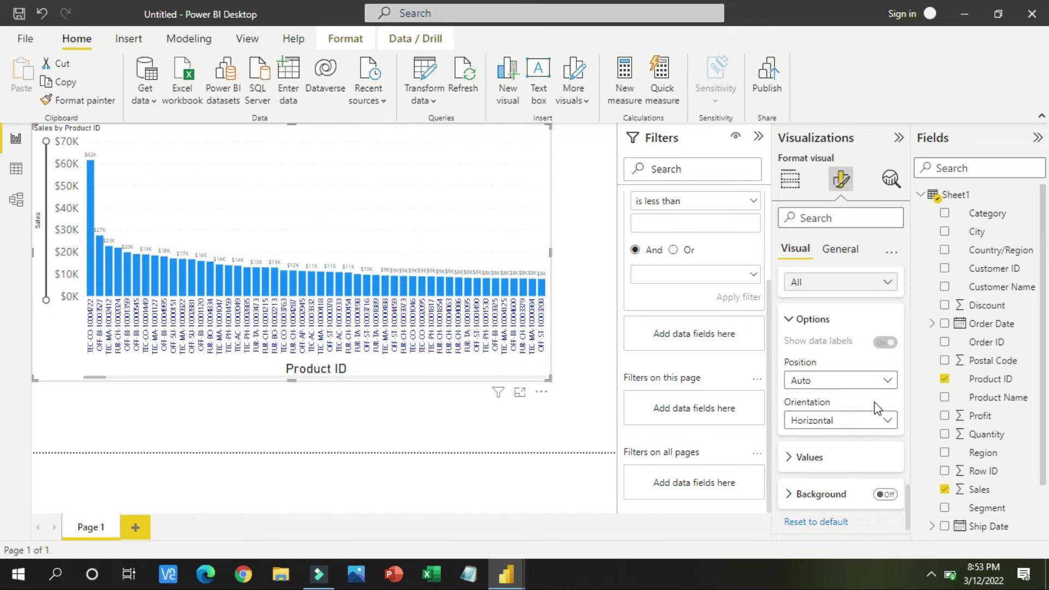
pyautogui.scroll(-1, 877, 408)
# Set the font size of the data label values to 11
pyautogui.click(790, 402)
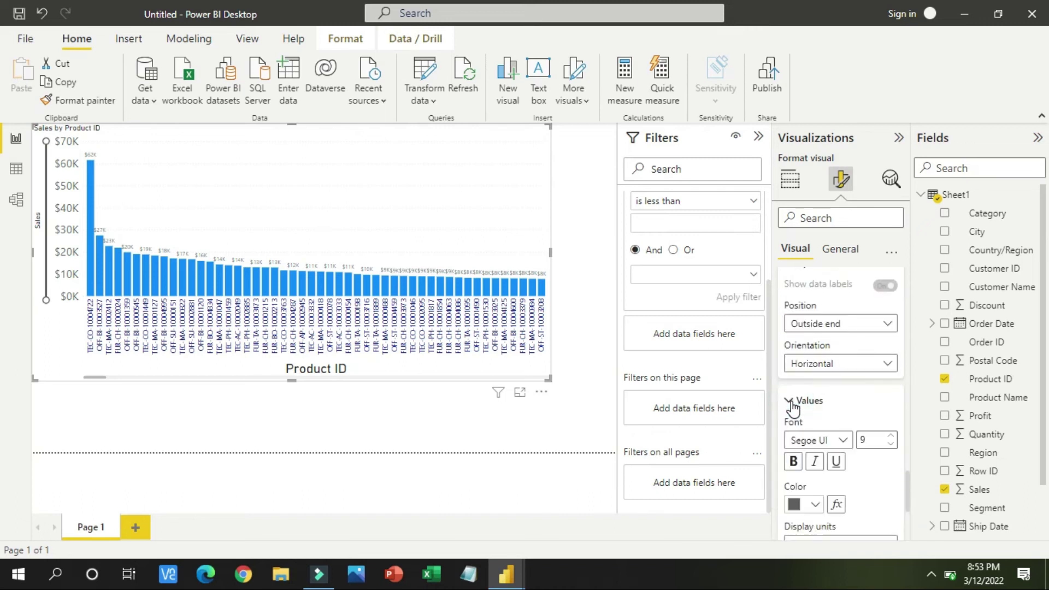
pyautogui.click(891, 436)
pyautogui.click(892, 436)
pyautogui.click(891, 436)
pyautogui.click(891, 436)
pyautogui.click(892, 436)
pyautogui.click(891, 436)
pyautogui.click(891, 436)
pyautogui.click(891, 436)
pyautogui.click(891, 436)
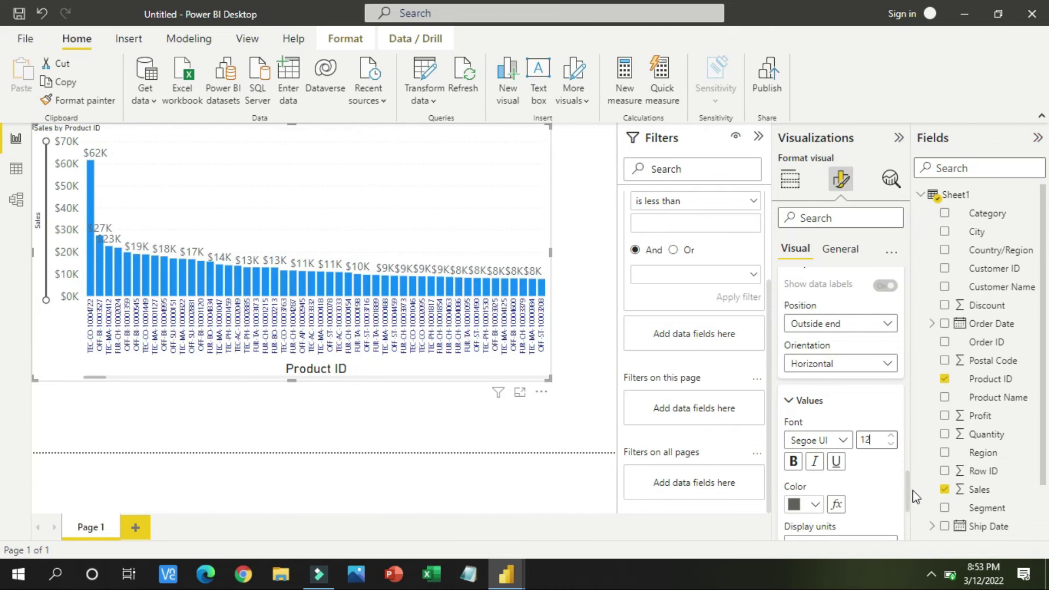
pyautogui.click(891, 444)
pyautogui.click(891, 445)
pyautogui.click(890, 444)
pyautogui.click(891, 445)
pyautogui.click(891, 444)
pyautogui.click(891, 445)
pyautogui.click(891, 444)
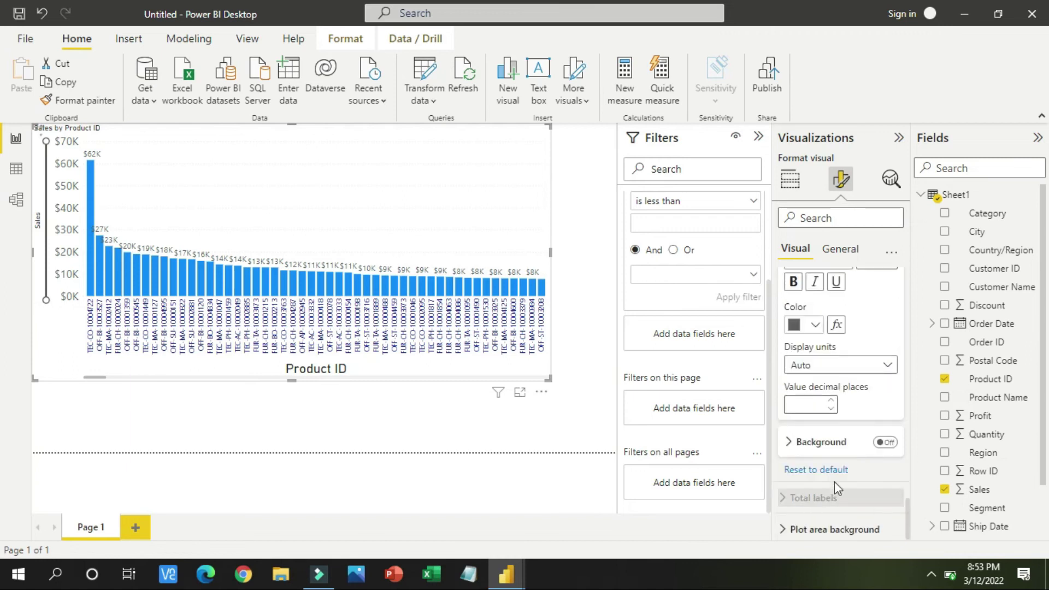
# Examine the plot area background settings, including the image fit choices
pyautogui.click(825, 530)
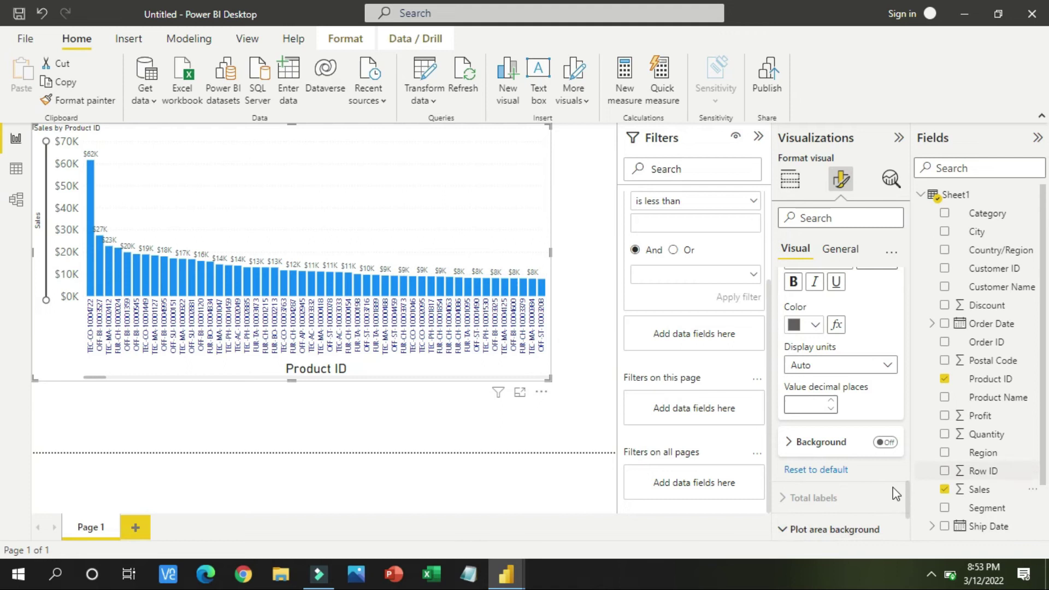
pyautogui.moveTo(909, 493); pyautogui.dragTo(907, 526)
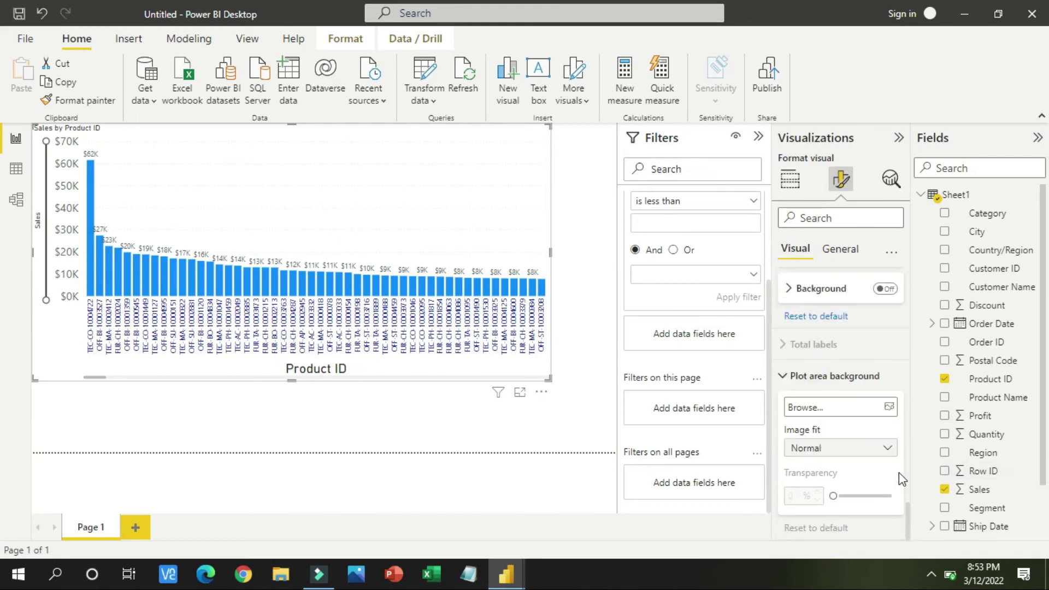
pyautogui.click(889, 448)
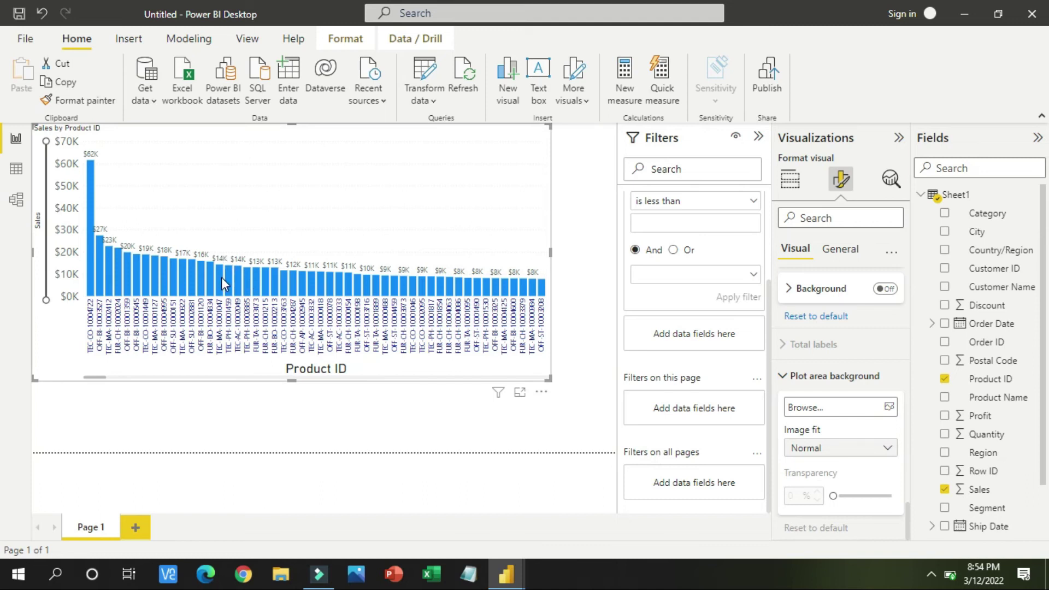
pyautogui.moveTo(231, 281)
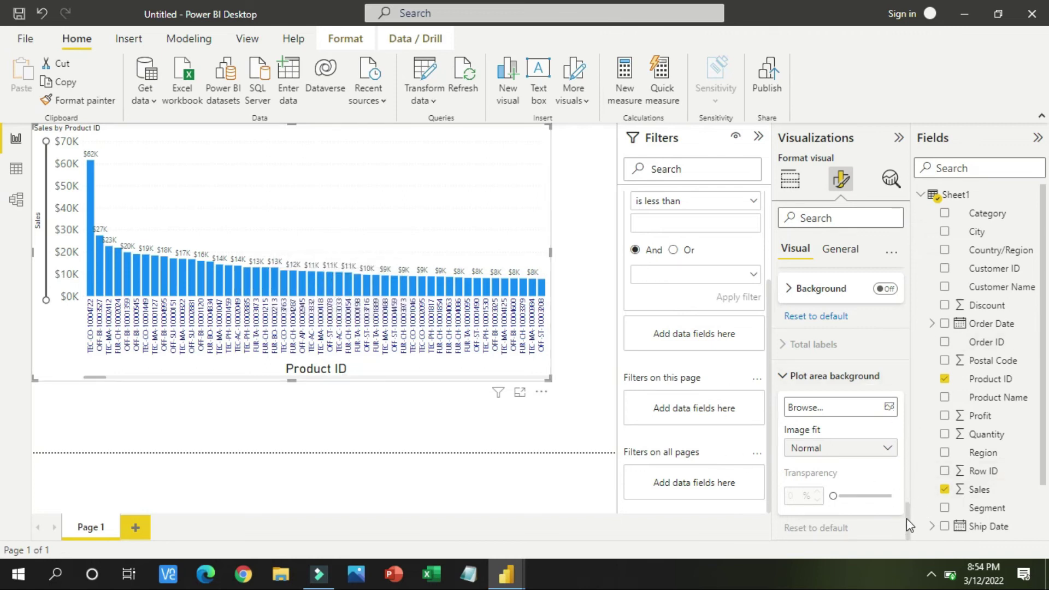
# Turn the chart's data labels off and back on
pyautogui.moveTo(908, 522); pyautogui.dragTo(911, 443)
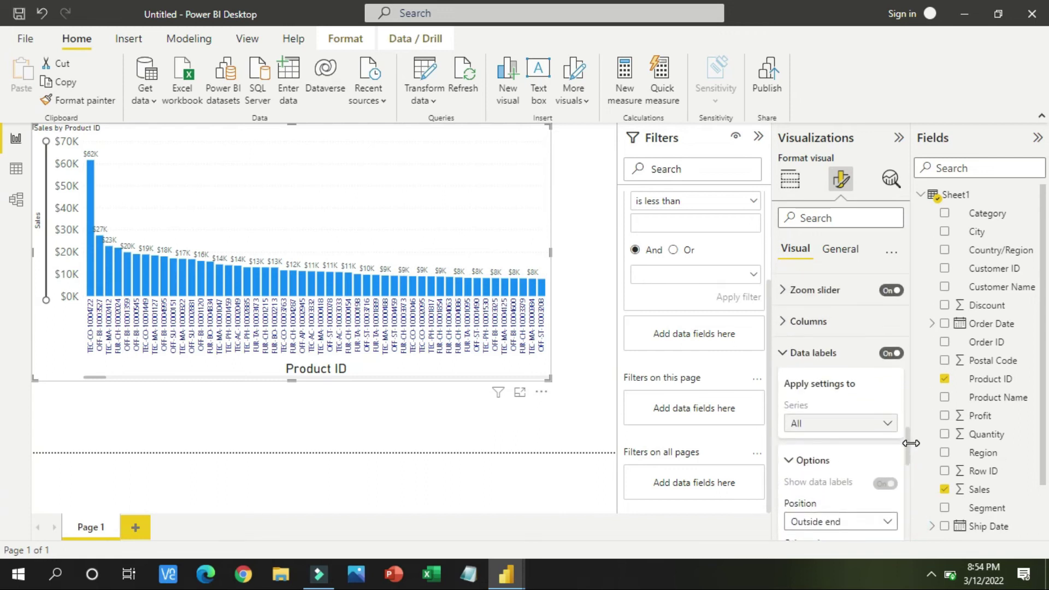
pyautogui.scroll(-1, 911, 443)
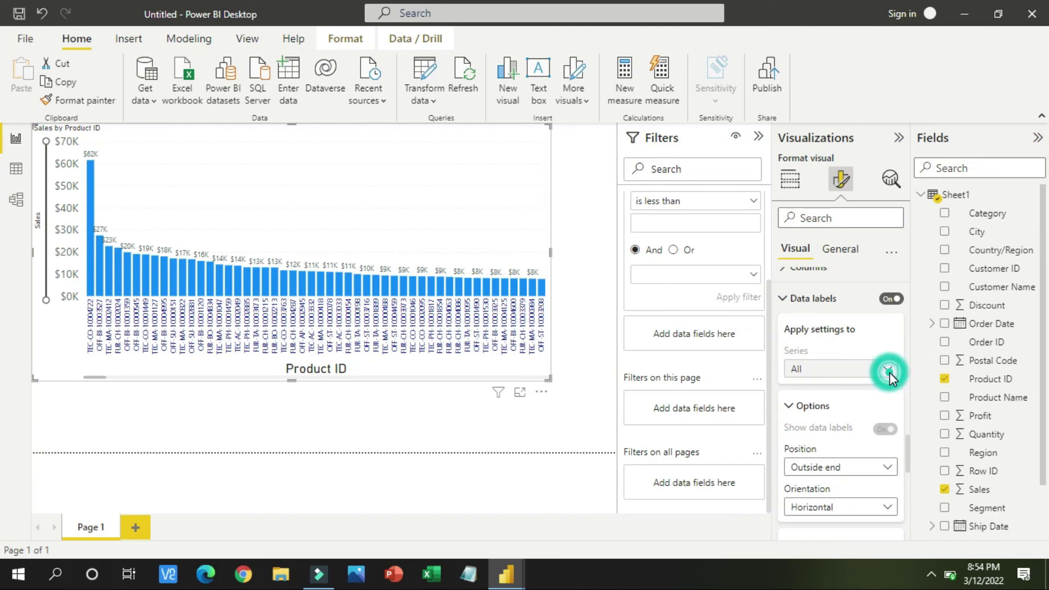
pyautogui.click(895, 301)
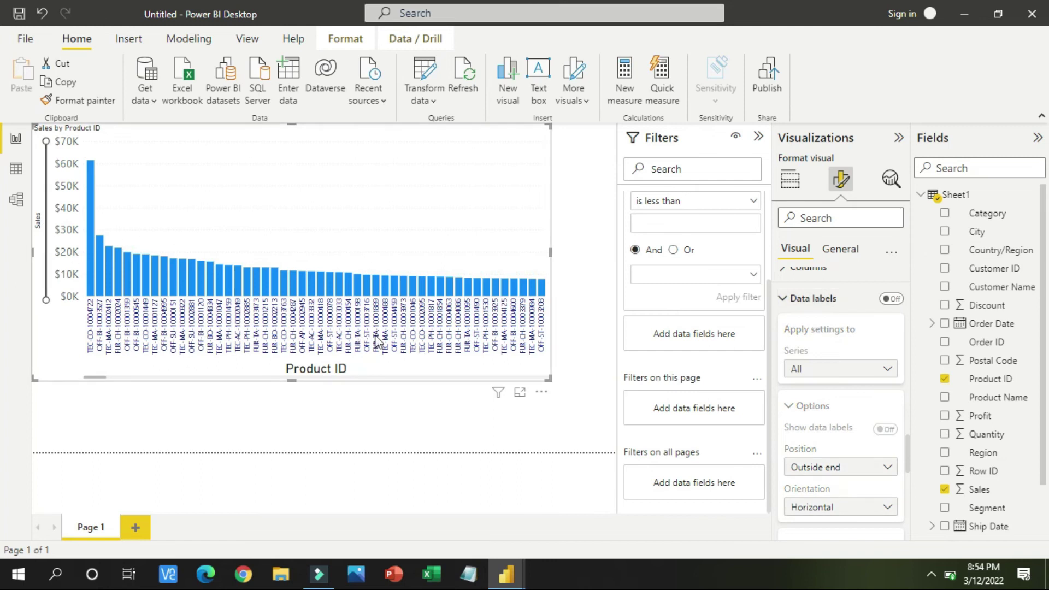
pyautogui.click(894, 302)
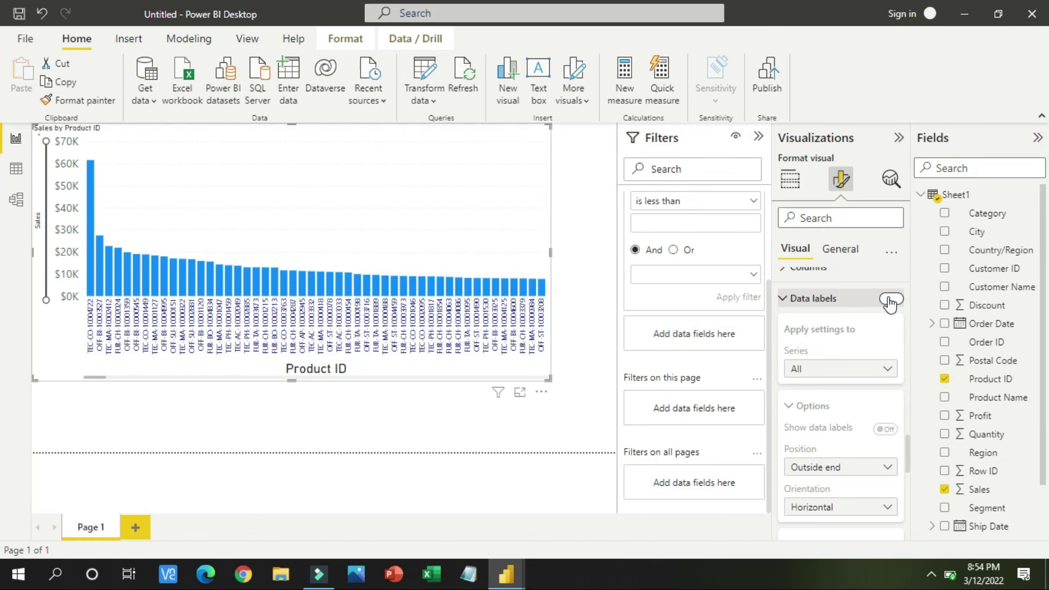
# Collapse the data label options and turn the data labels off
pyautogui.click(790, 410)
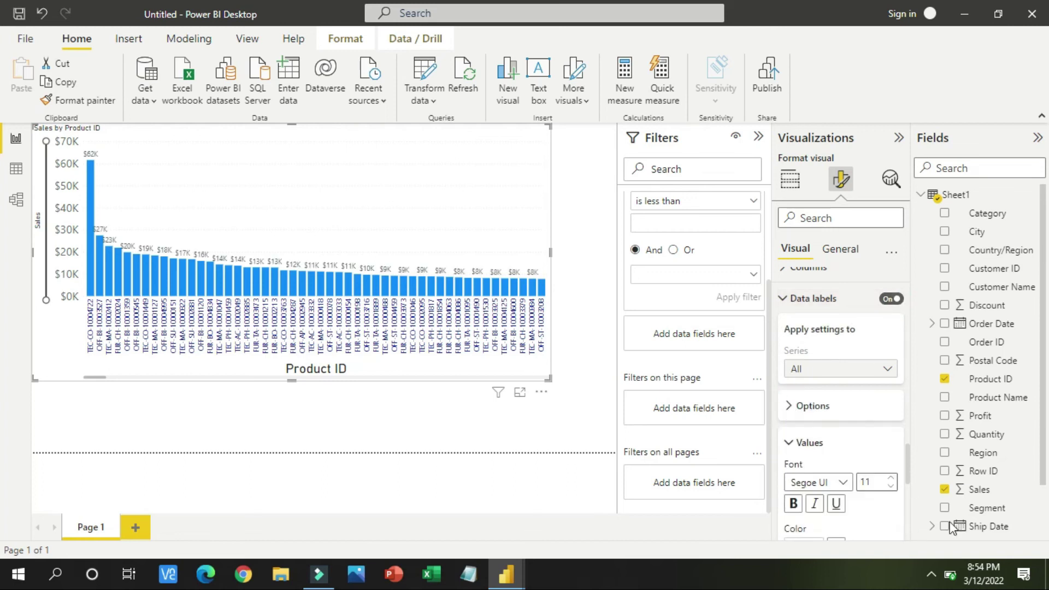
pyautogui.scroll(-1, 909, 473)
pyautogui.scroll(2, 909, 468)
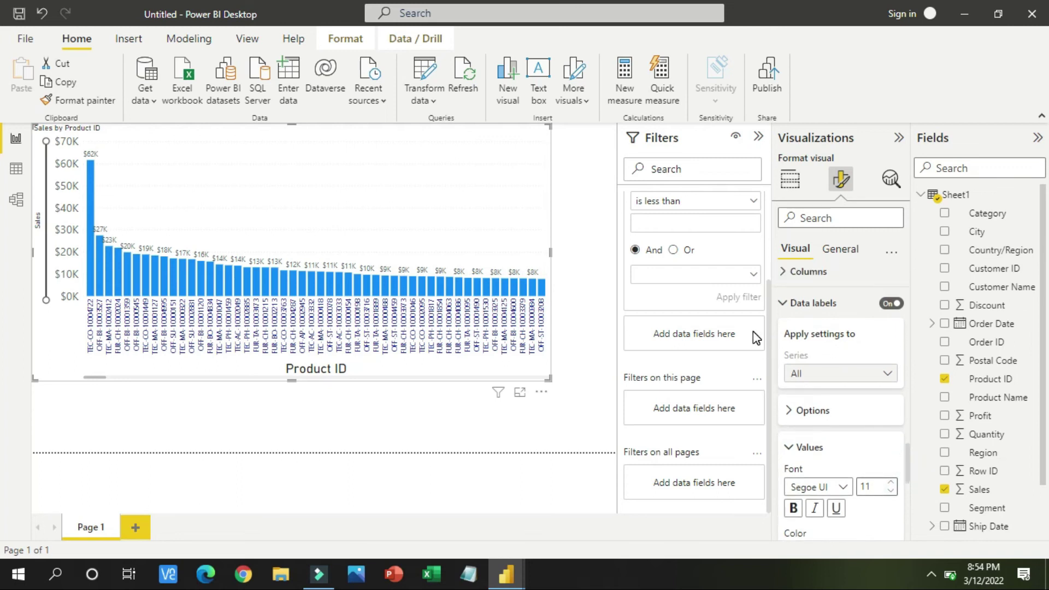
pyautogui.click(891, 304)
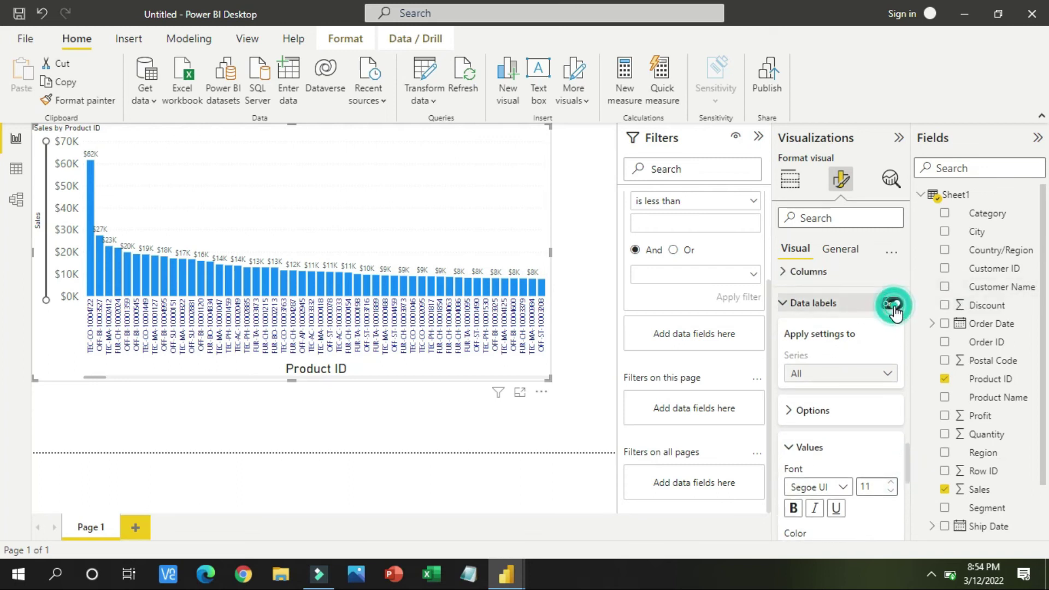
pyautogui.click(783, 304)
# Change the default color of the chart's columns to dark purple
pyautogui.click(783, 281)
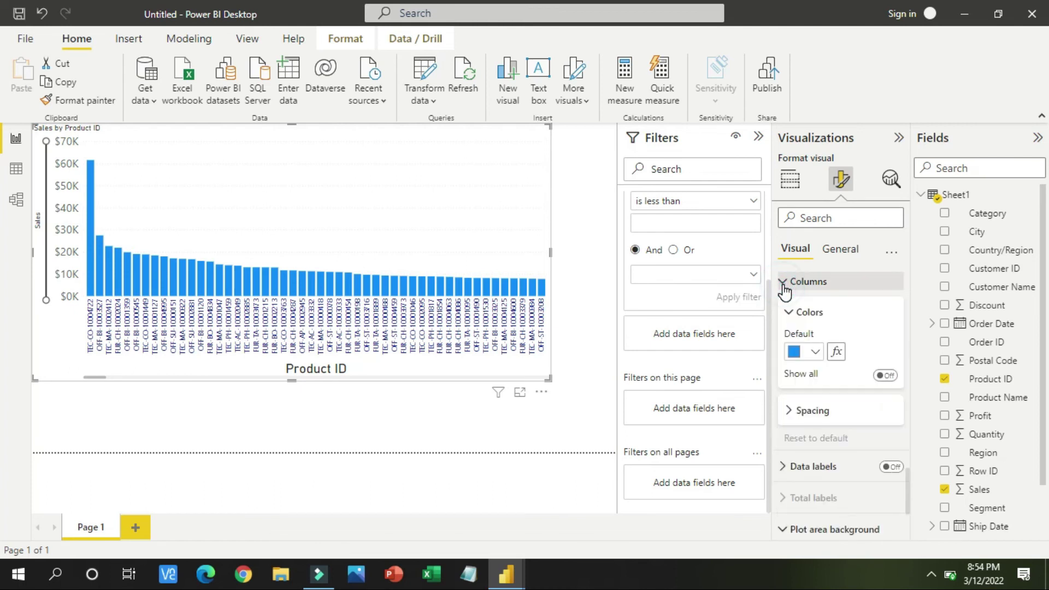
pyautogui.click(799, 350)
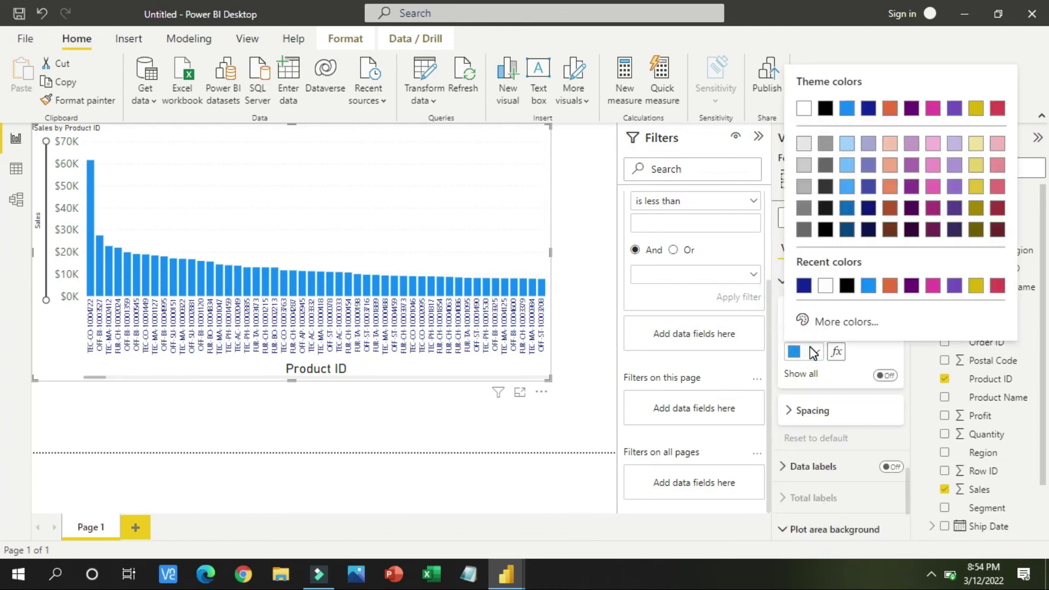
pyautogui.click(912, 290)
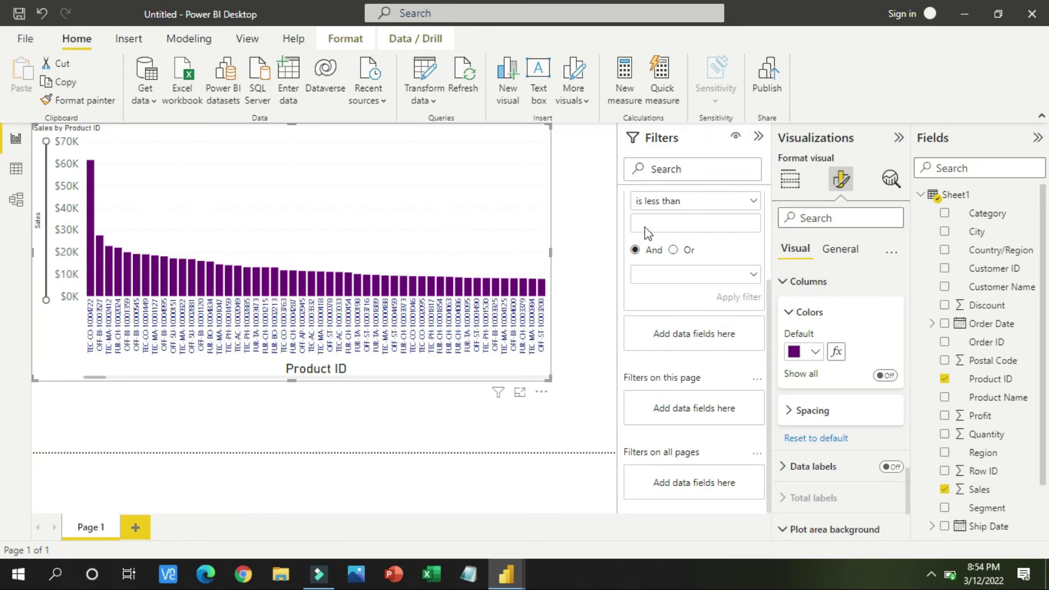
# Set the font size of the chart title "Sales by Product ID" to 26
pyautogui.click(845, 251)
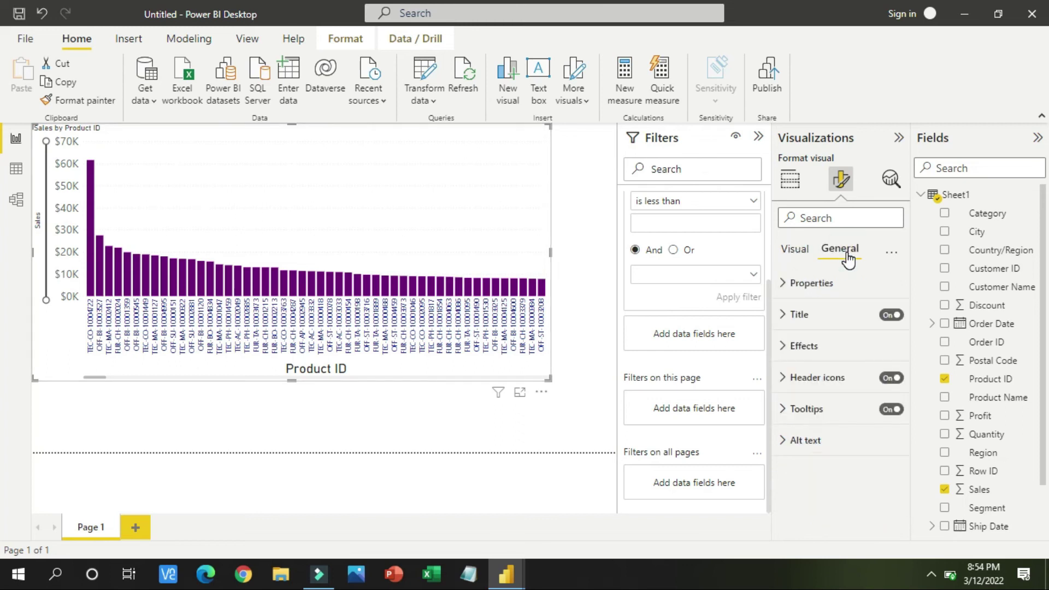
pyautogui.click(784, 316)
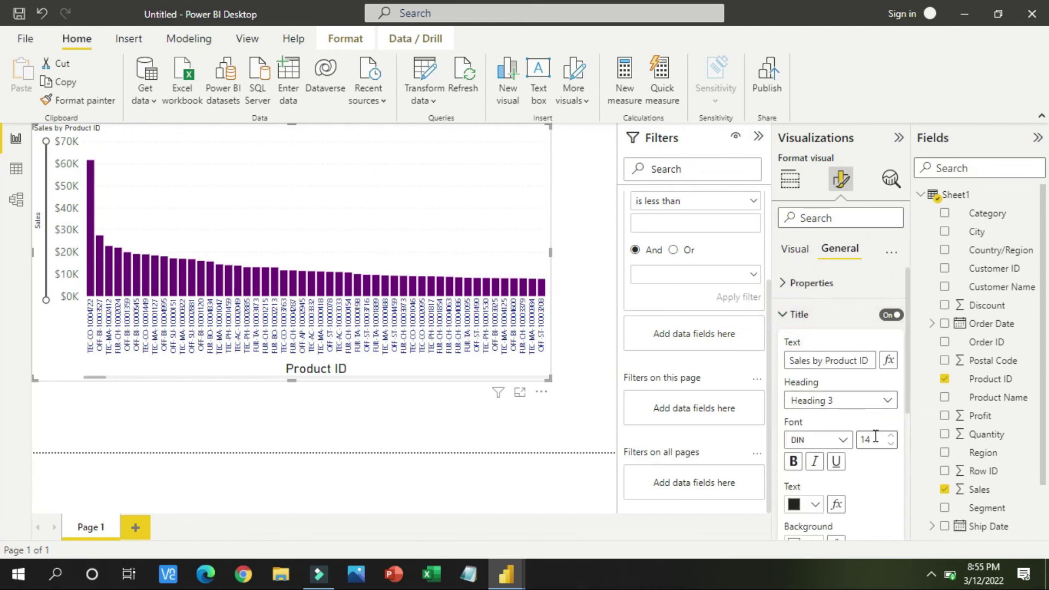
pyautogui.click(891, 436)
pyautogui.click(891, 436)
pyautogui.click(890, 436)
pyautogui.click(891, 436)
pyautogui.click(890, 436)
pyautogui.click(891, 436)
pyautogui.click(891, 436)
pyautogui.click(891, 436)
pyautogui.click(891, 437)
pyautogui.click(891, 436)
pyautogui.click(891, 436)
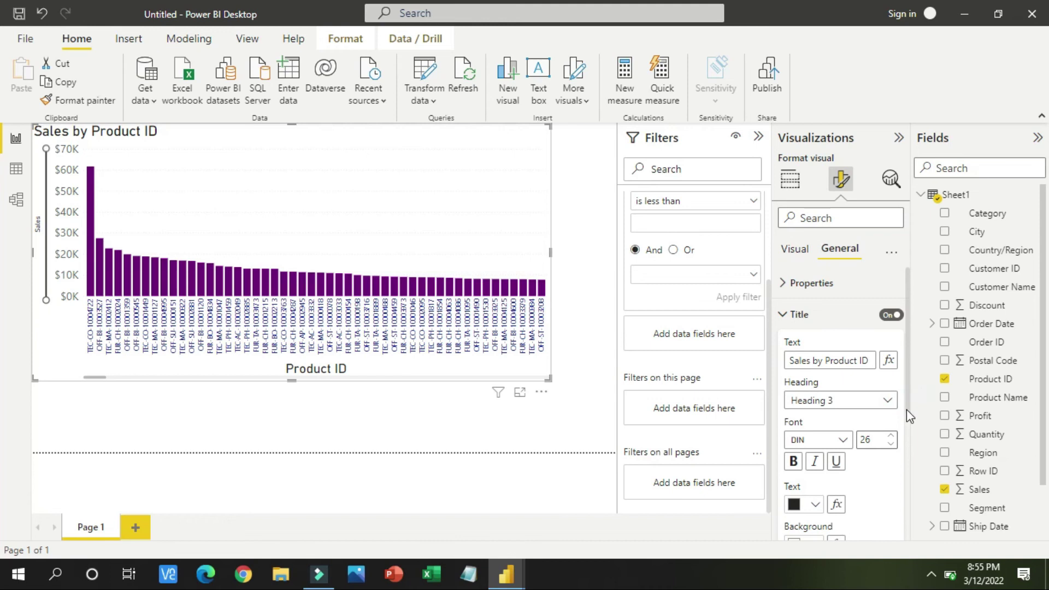
# Center the chart title horizontally and turn its text wrap off and back on
pyautogui.moveTo(906, 409); pyautogui.dragTo(913, 467)
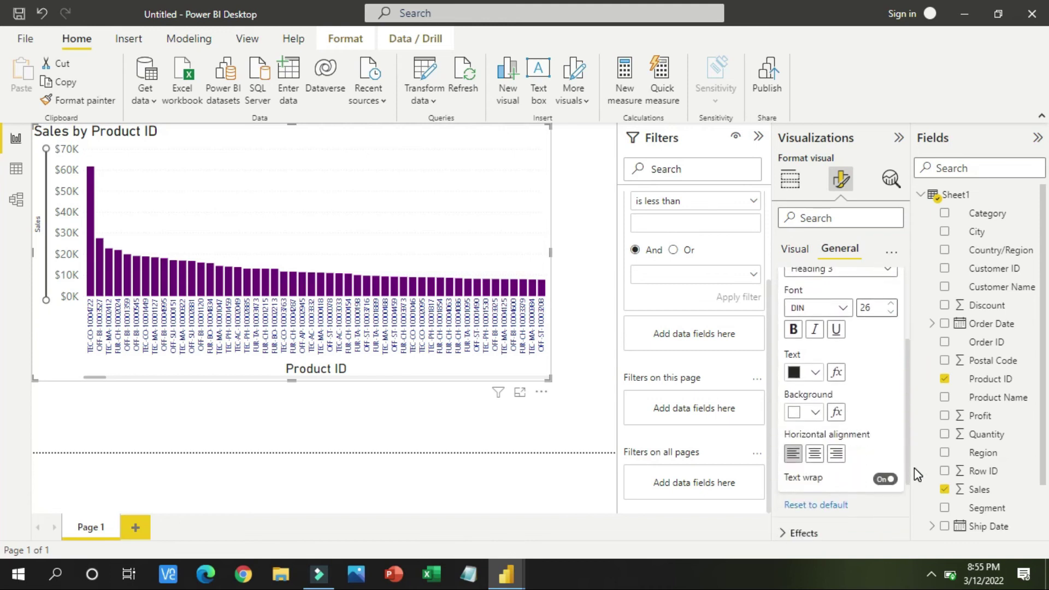
pyautogui.click(815, 454)
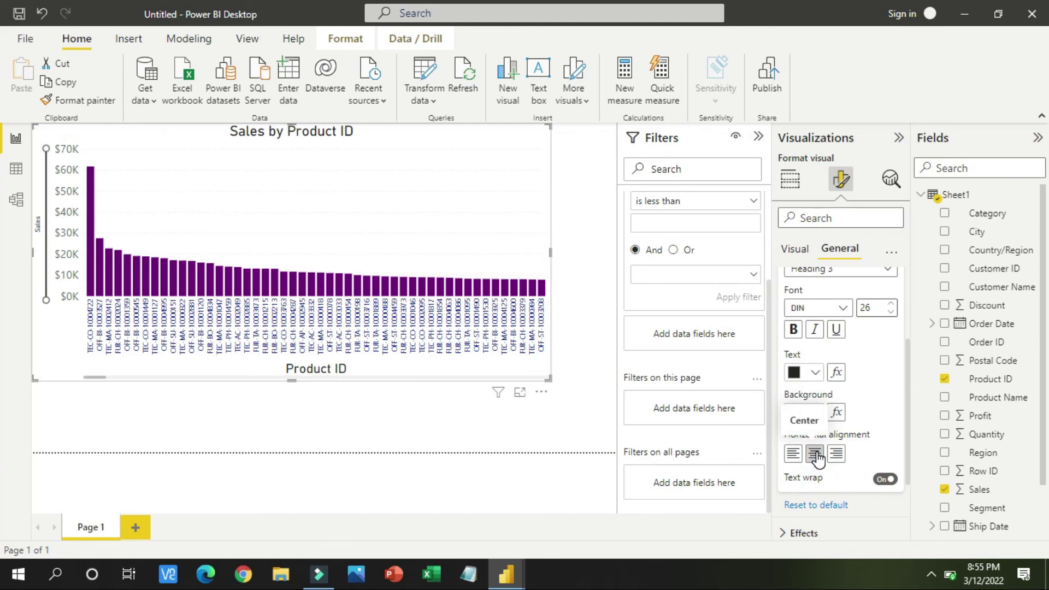
pyautogui.click(888, 481)
pyautogui.click(889, 483)
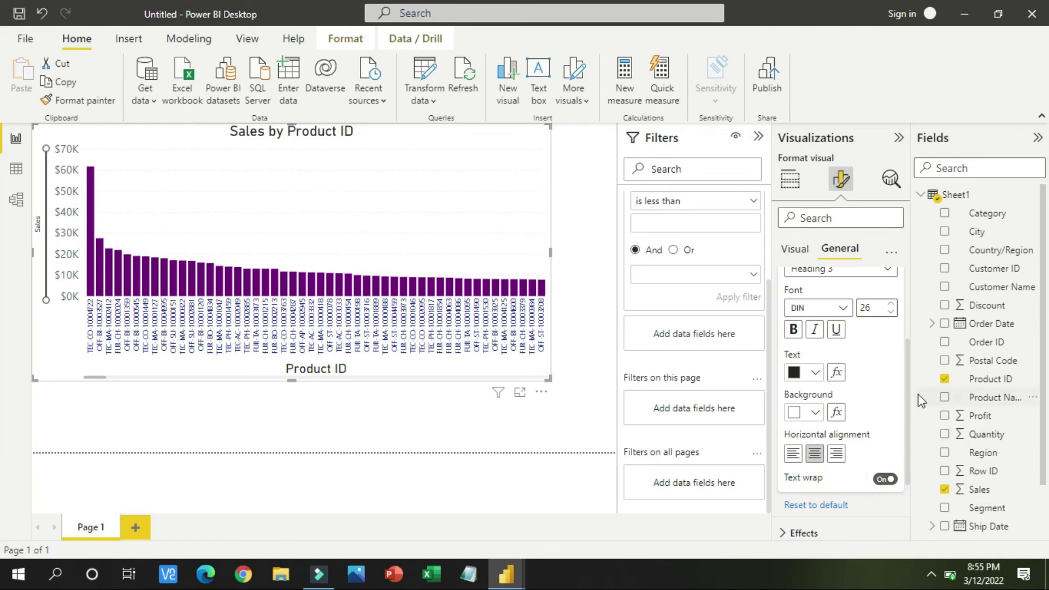
pyautogui.scroll(3, 909, 406)
pyautogui.scroll(2, 908, 347)
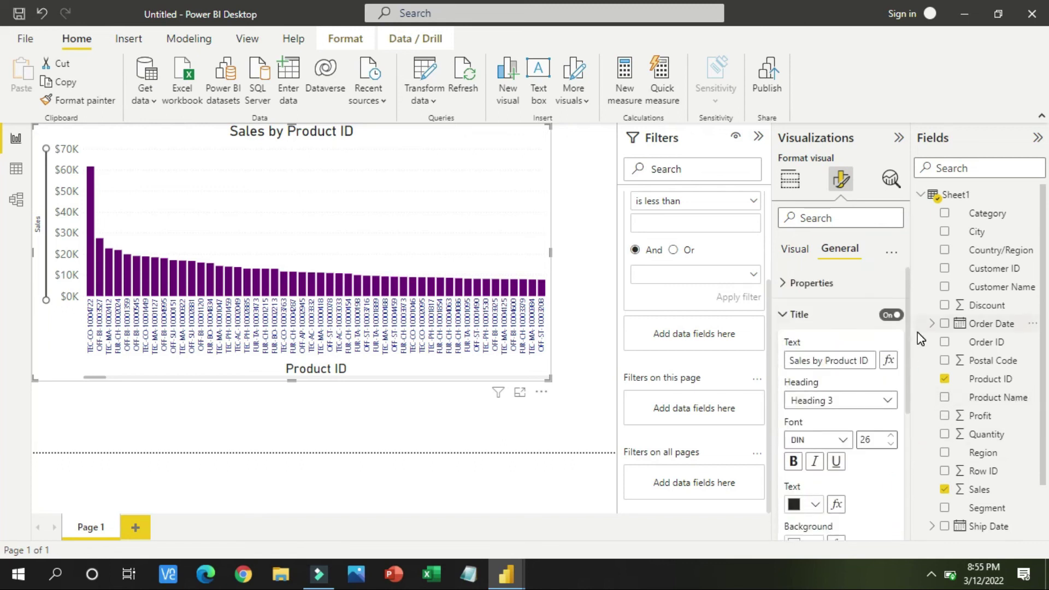
# Collapse the chart's title options and briefly check its effects options
pyautogui.click(790, 320)
pyautogui.click(787, 346)
pyautogui.click(788, 347)
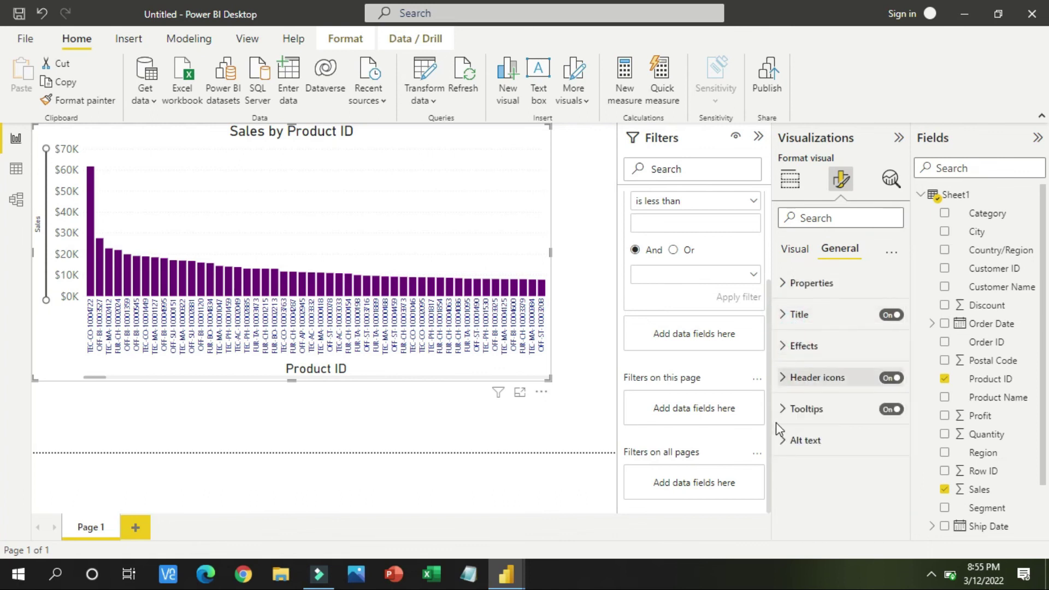
# Increase the chart's width to 1157 in its size properties
pyautogui.click(786, 286)
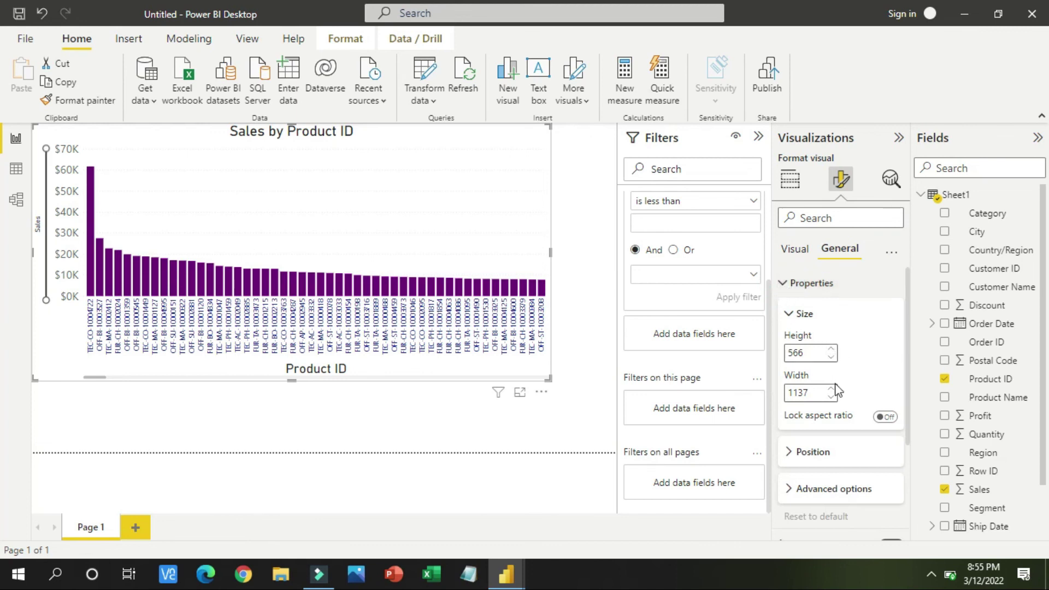
pyautogui.click(833, 390)
pyautogui.click(832, 390)
pyautogui.click(833, 390)
pyautogui.click(833, 390)
pyautogui.click(833, 390)
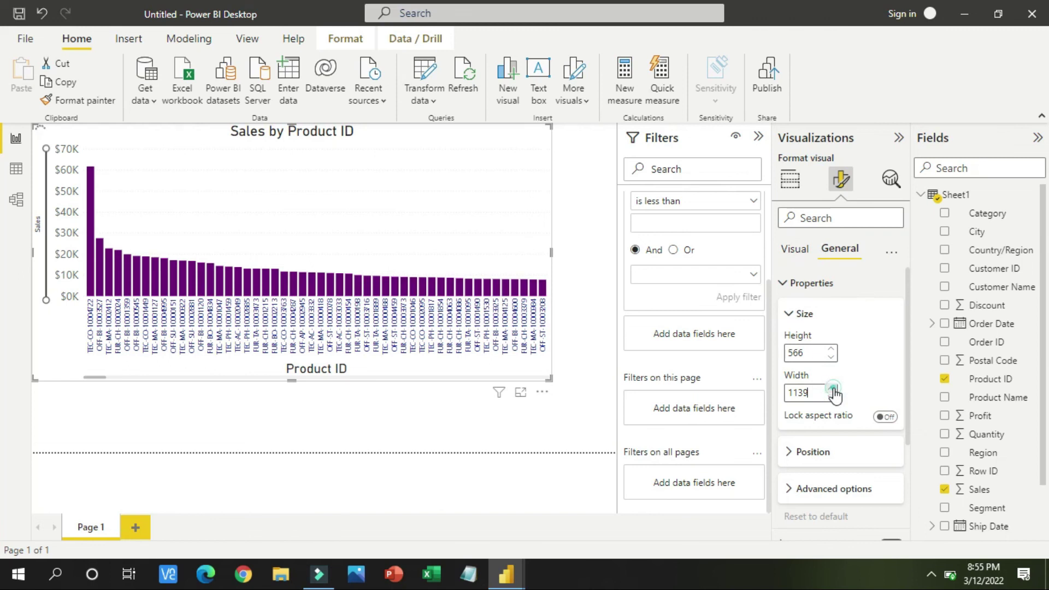
pyautogui.click(833, 390)
pyautogui.click(833, 390)
pyautogui.click(833, 389)
pyautogui.click(833, 390)
pyautogui.click(832, 390)
pyautogui.click(833, 390)
pyautogui.click(833, 391)
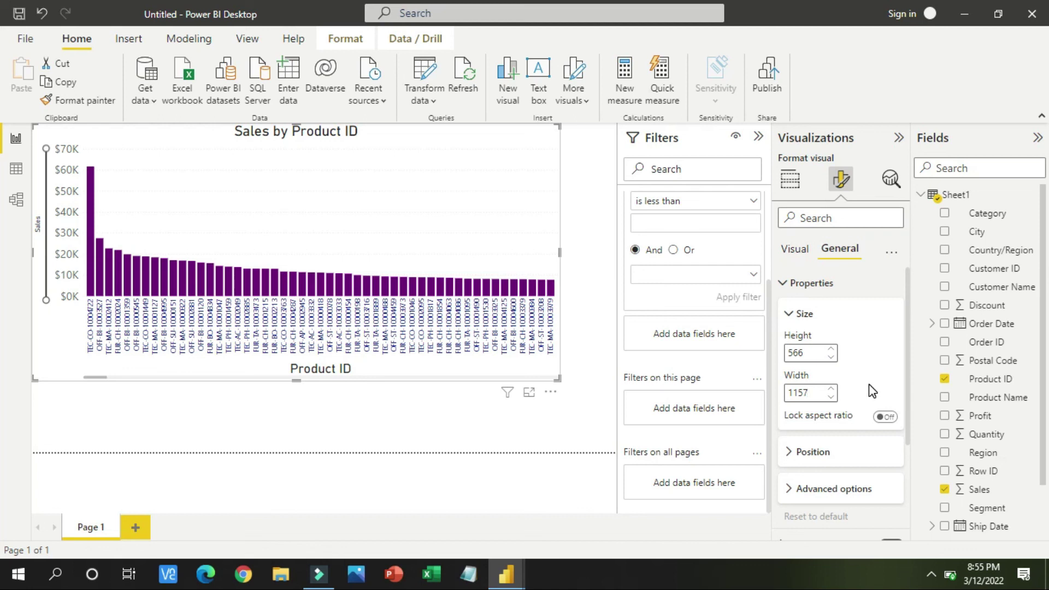
pyautogui.click(713, 173)
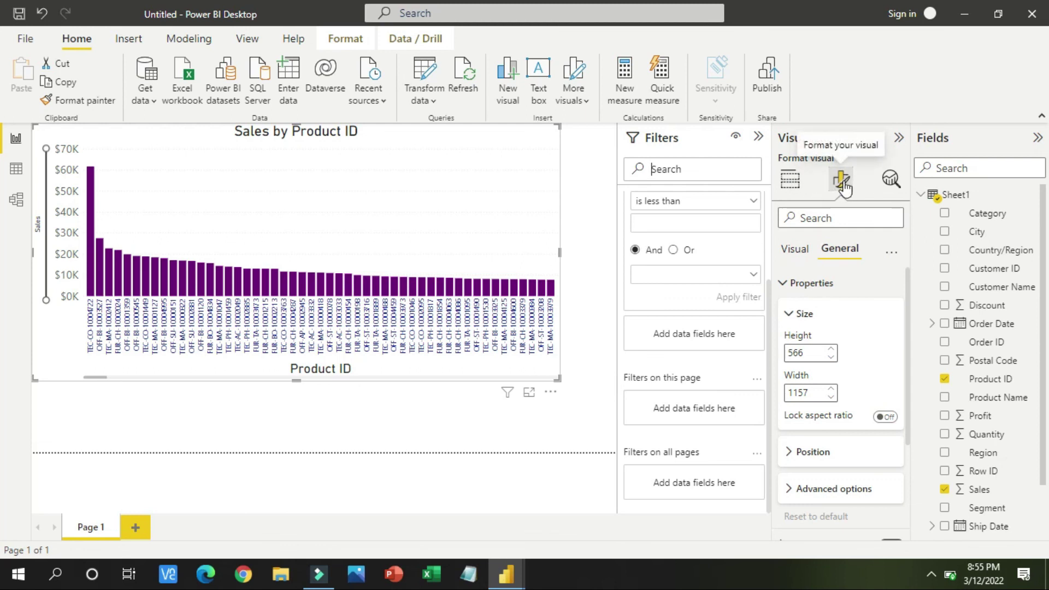
pyautogui.click(790, 181)
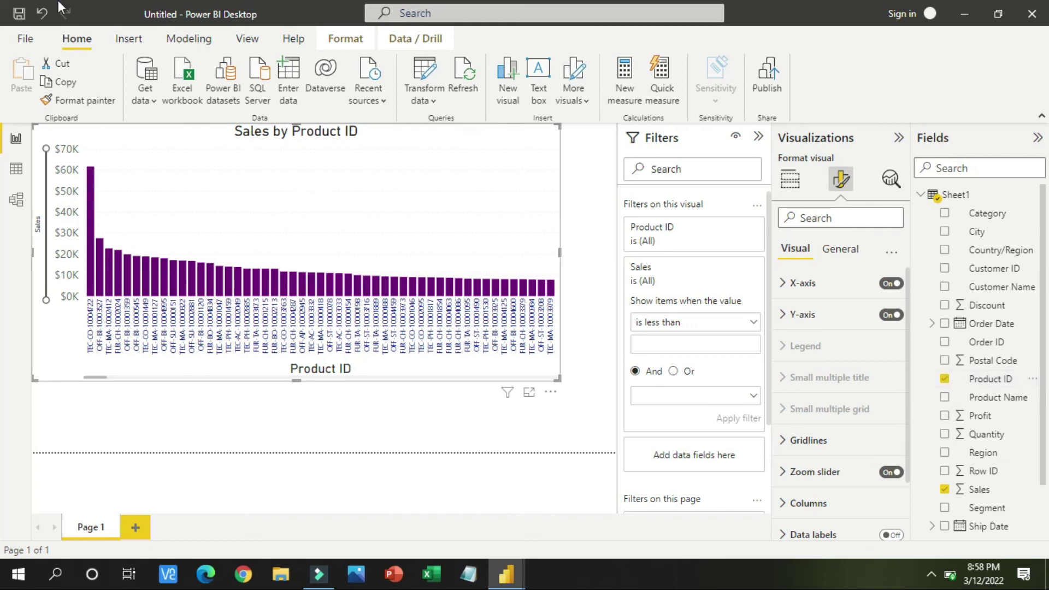
# Save the report as a Power BI file named "practice" in the current Power BI datasets folder
pyautogui.click(25, 39)
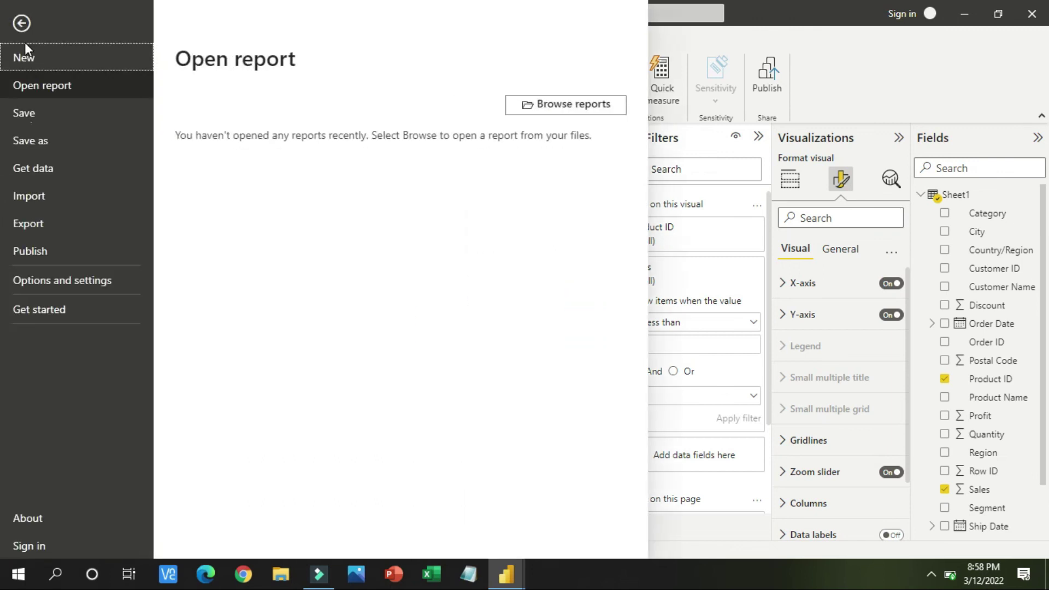
pyautogui.click(55, 109)
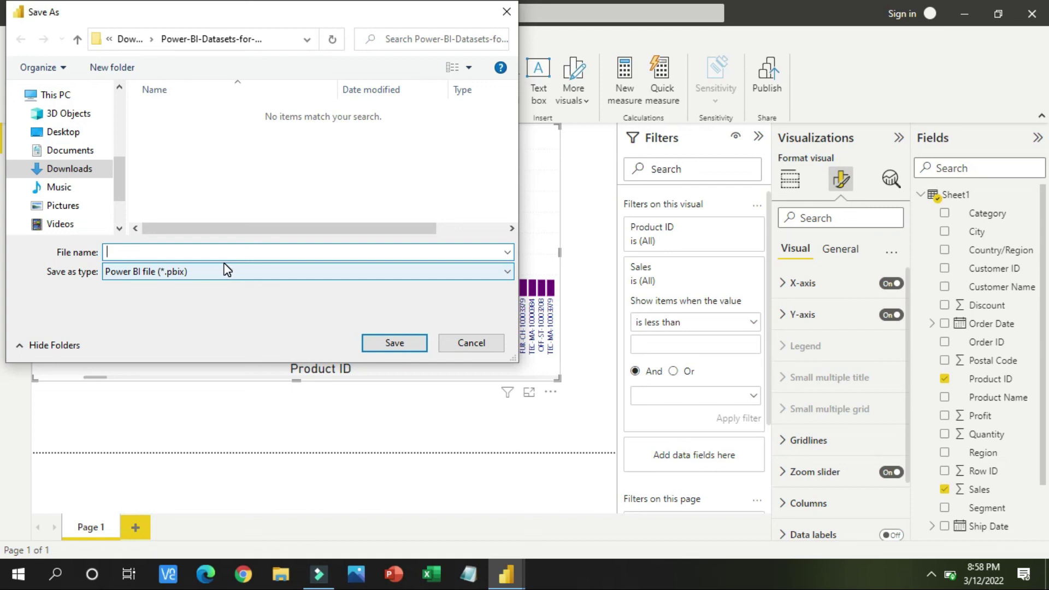
pyautogui.write('practice')
pyautogui.click(412, 349)
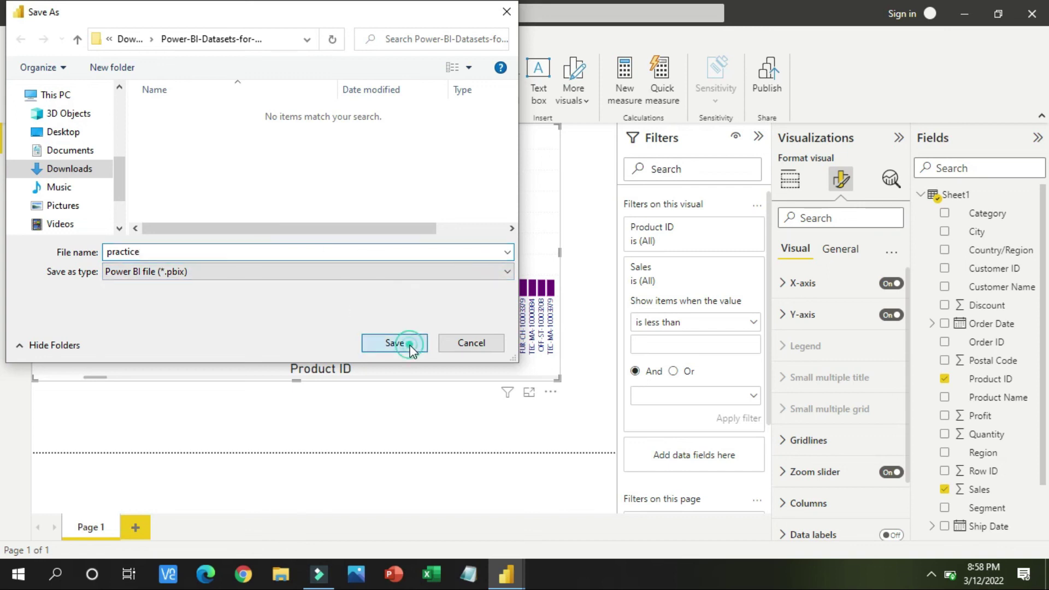